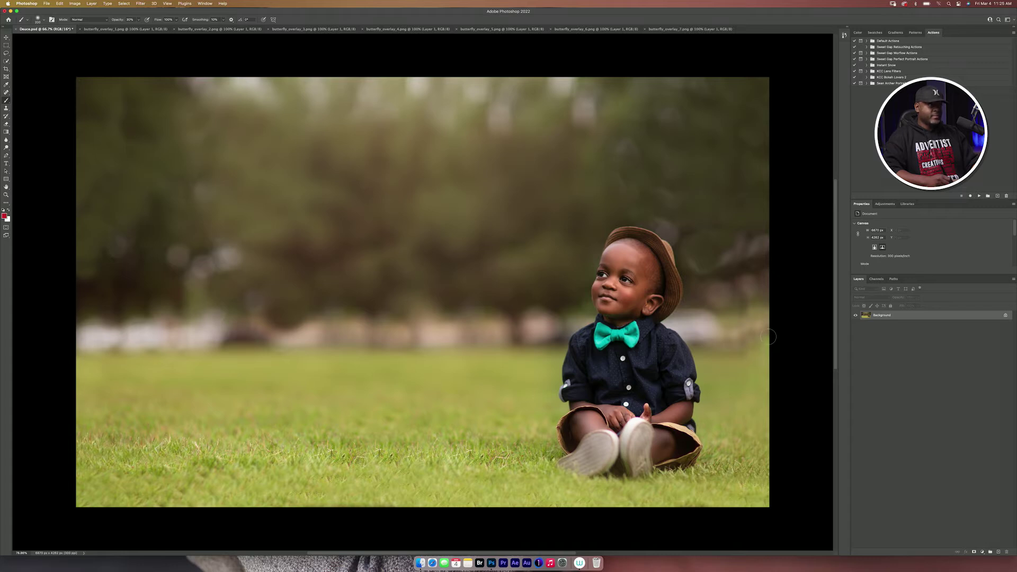
Copy the blue butterfly from butterfly_overlay_1.png into the boy's photo, accepting the depth difference, and place it in the upper left area.
left_click(106, 30)
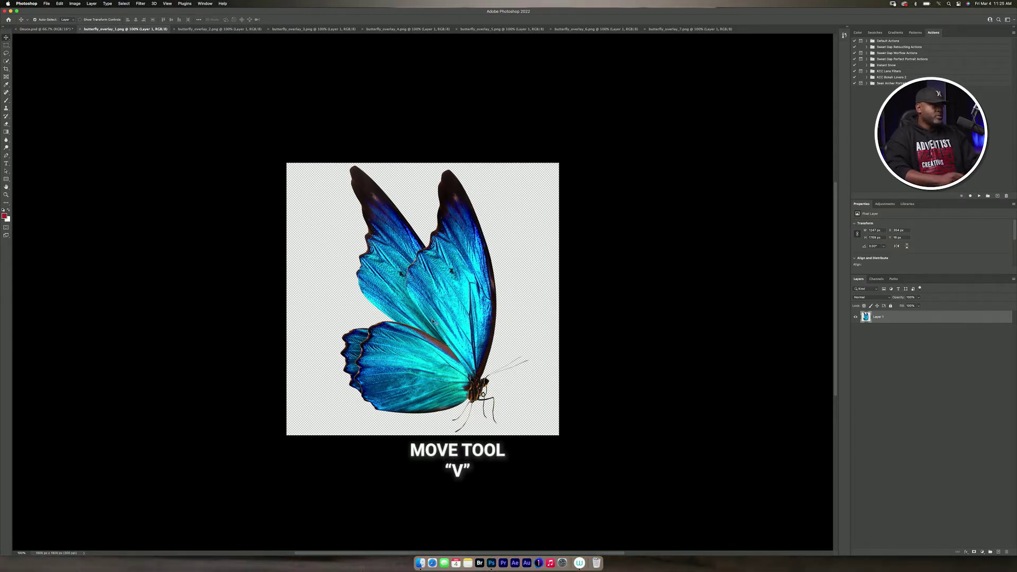
left_click_drag(437, 329, 475, 291)
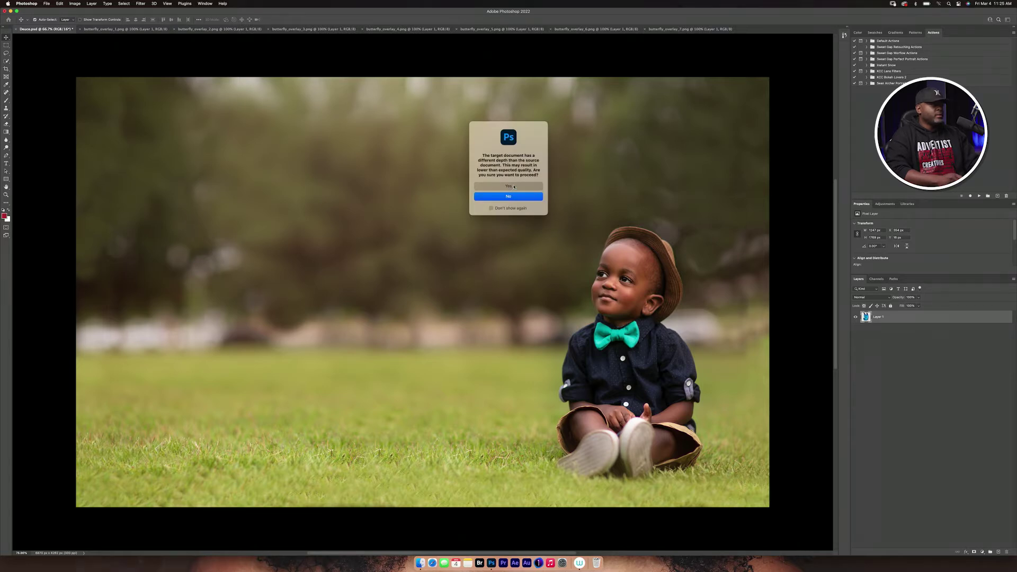
left_click(508, 186)
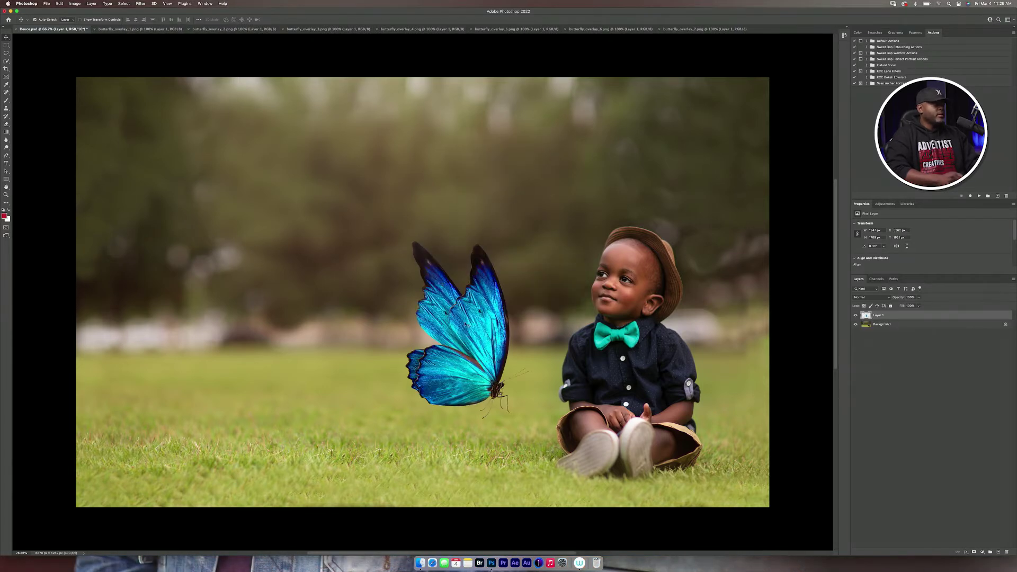
left_click_drag(466, 325, 292, 199)
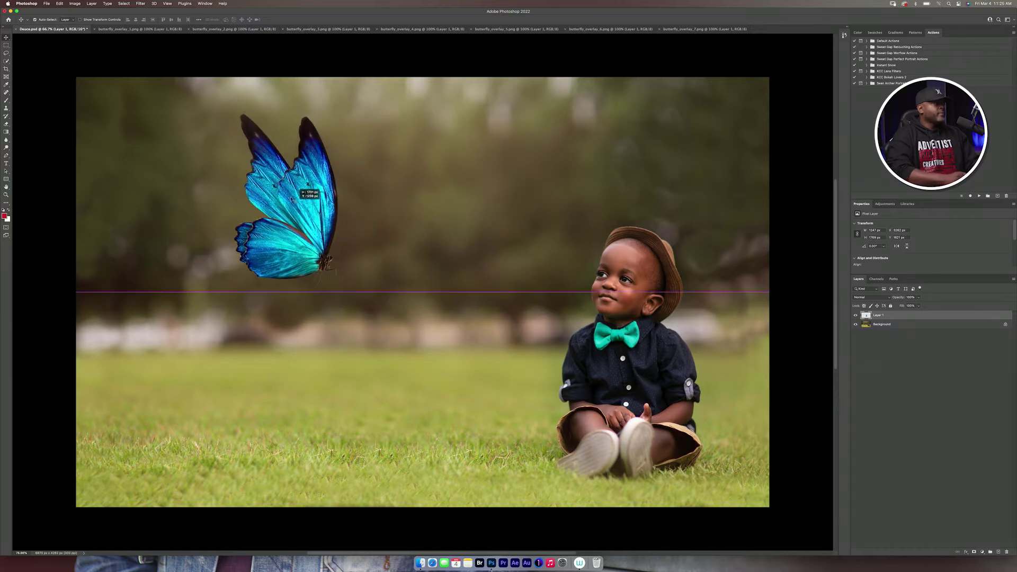
Copy the dark blue butterfly from butterfly_overlay_2.png into the boy's photo below the first butterfly, accepting the depth difference.
left_click(223, 29)
left_click_drag(247, 143, 238, 340)
left_click(508, 185)
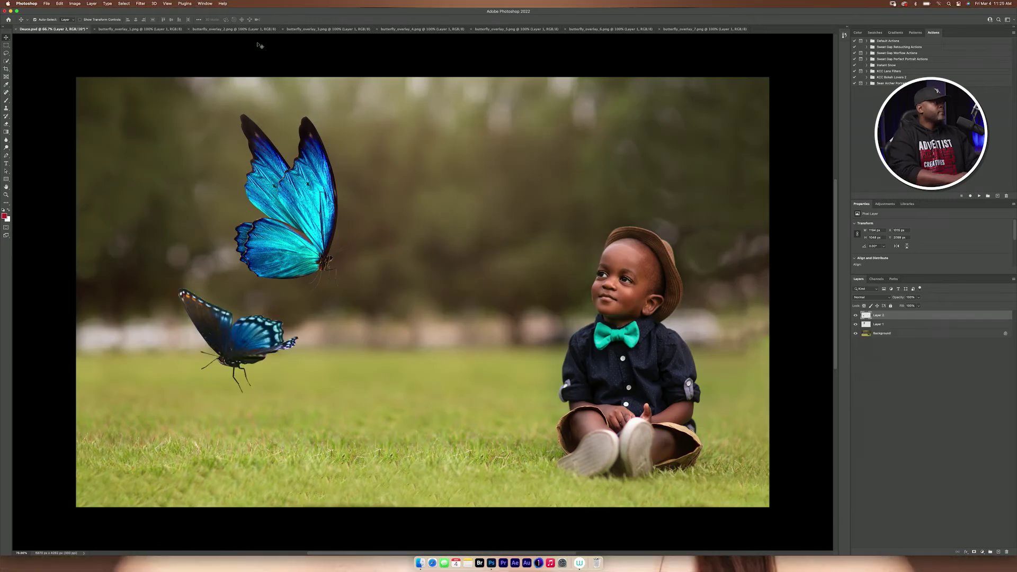
Copy the orange butterfly from butterfly_overlay_3.png into the boy's photo near the upper left corner, accepting the depth difference.
left_click(323, 29)
left_click_drag(432, 288, 525, 179)
left_click(522, 184)
Copy the pink butterfly from butterfly_overlay_6.png into the boy's photo, placing it left of centre and accepting the depth difference.
left_click(403, 29)
left_click(490, 30)
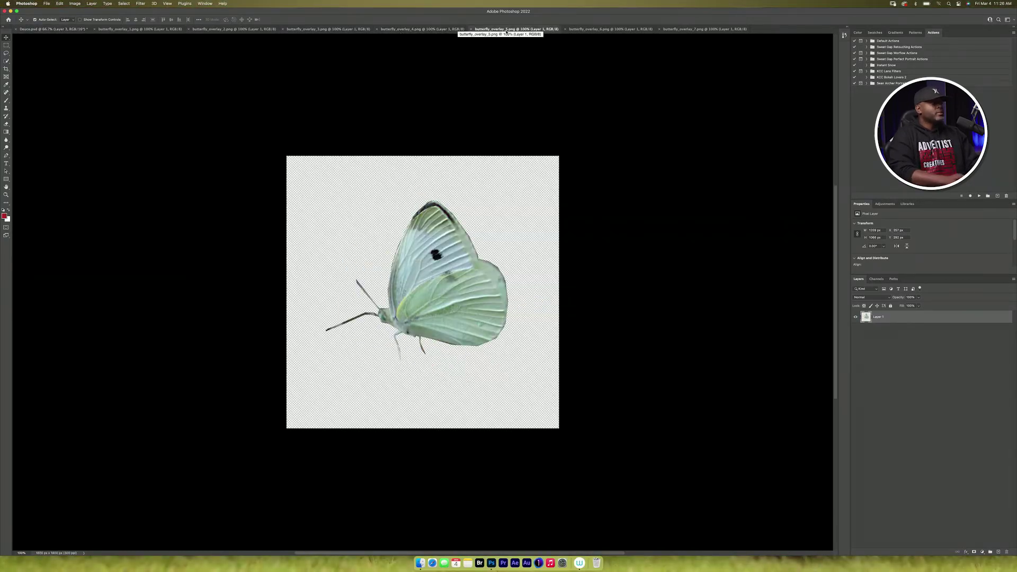
left_click(593, 29)
left_click_drag(413, 286, 368, 344)
left_click(508, 186)
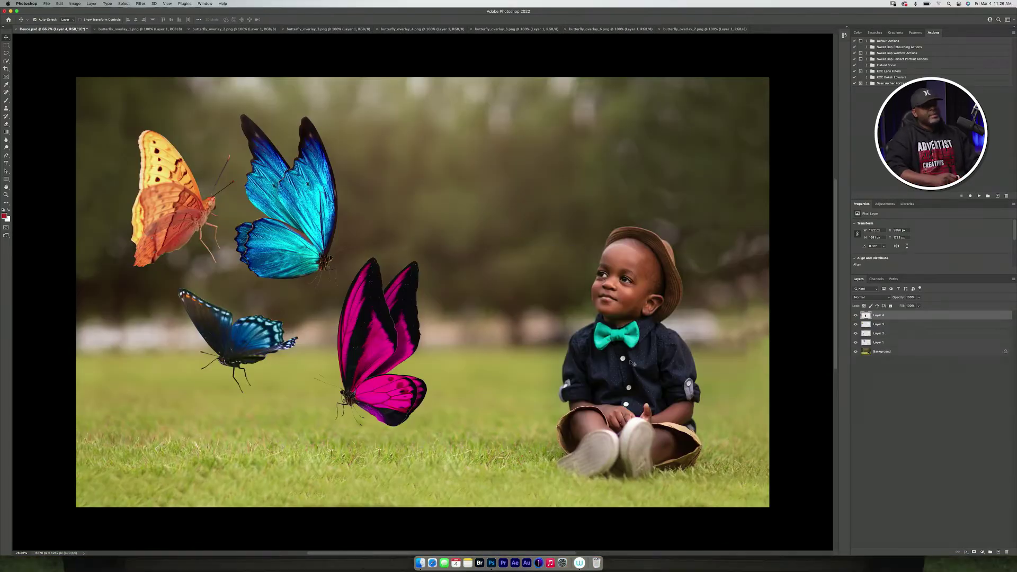
Copy the multicoloured butterfly from butterfly_overlay_7.png into the boy's photo over the lower left grass, accepting the depth difference.
left_click(517, 29)
left_click(705, 29)
left_click_drag(440, 294, 283, 421)
left_click(508, 186)
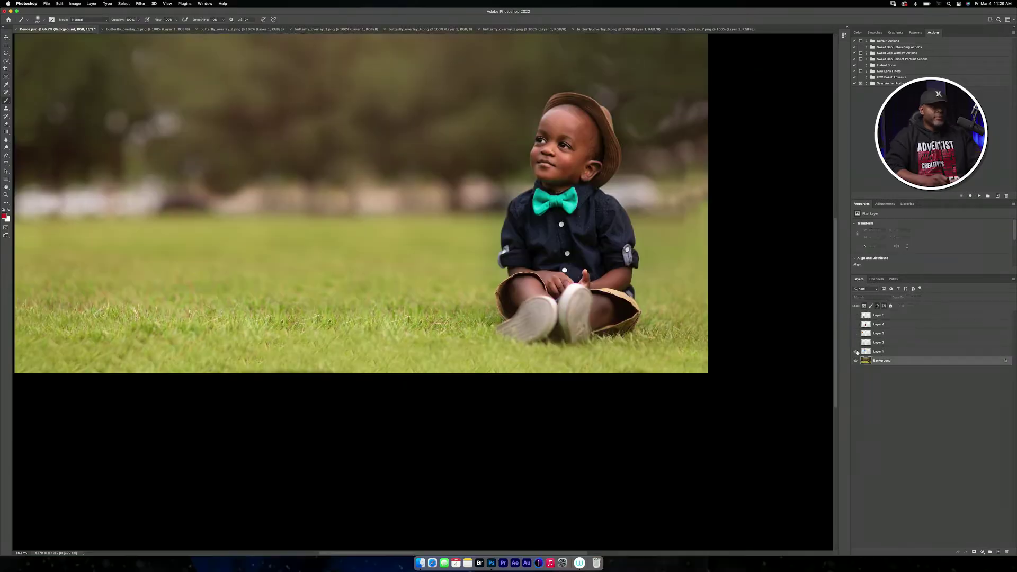
Hide Layers 2 through 5 and select Layer 1 with the large blue butterfly.
left_click(855, 352)
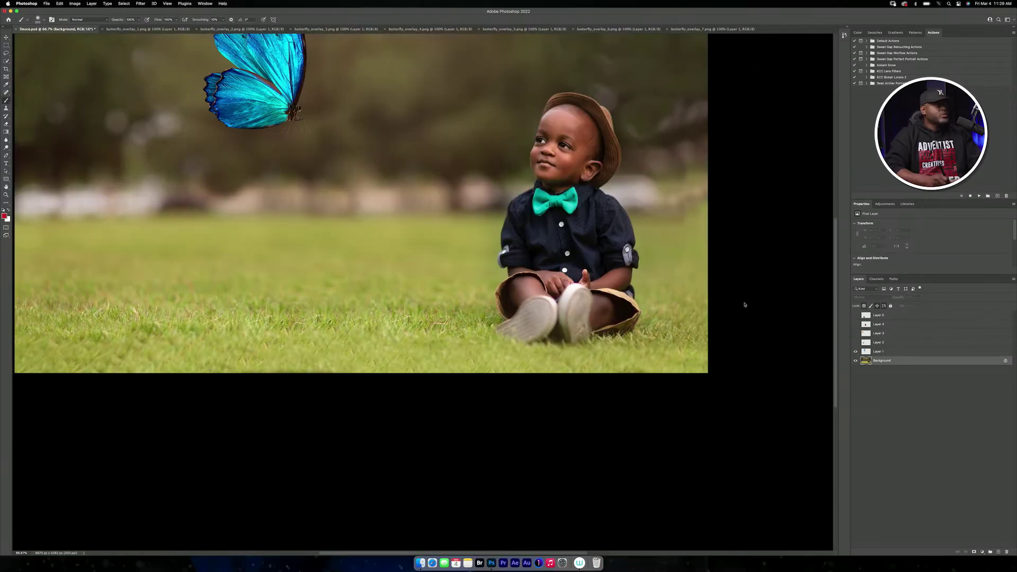
key("super+0")
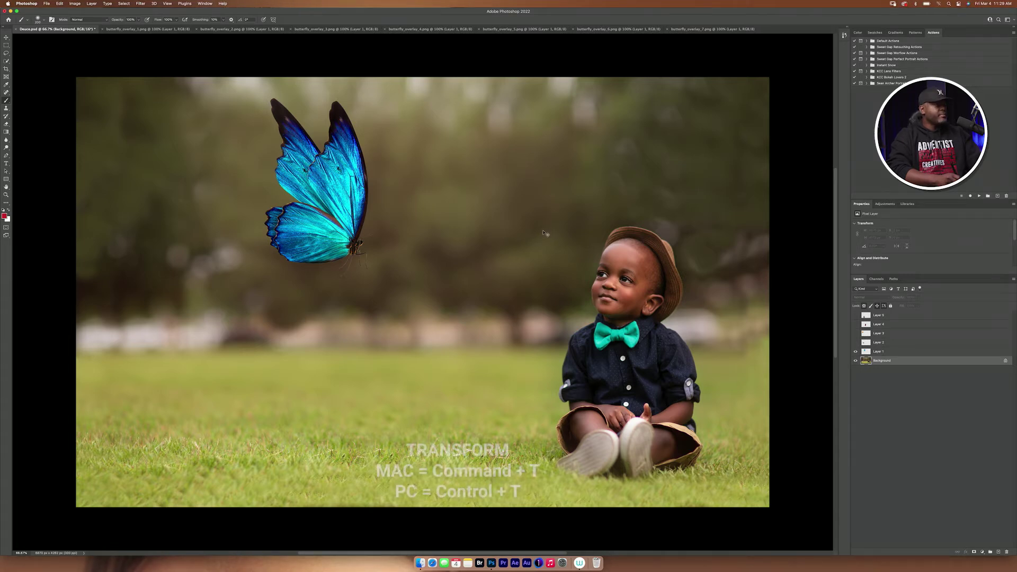
left_click(890, 351)
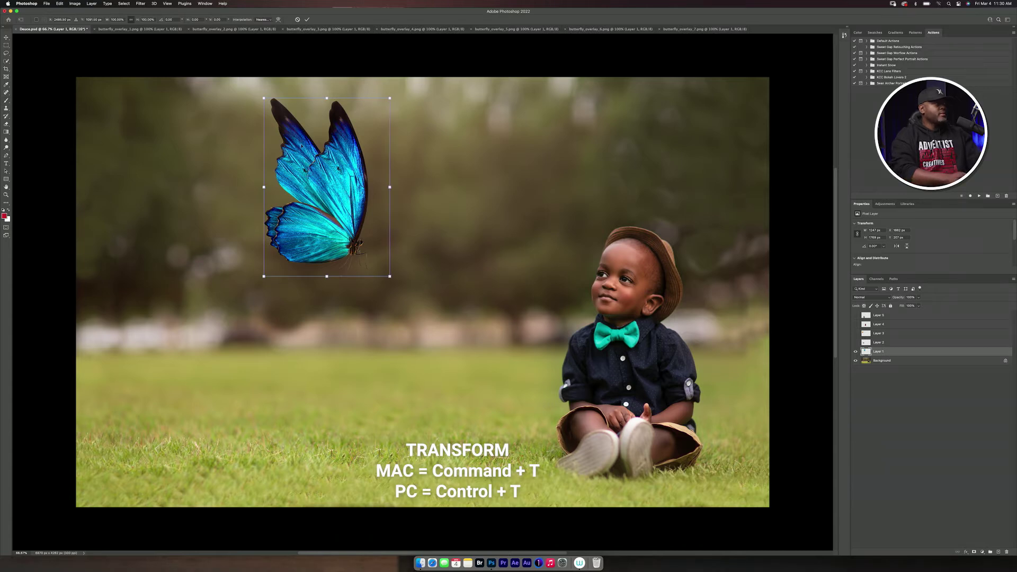
Scale the large blue butterfly to about 71%, rotate it slightly clockwise and keep it in the upper left area of the photo.
left_click_drag(389, 98, 353, 150)
left_click_drag(320, 210, 344, 188)
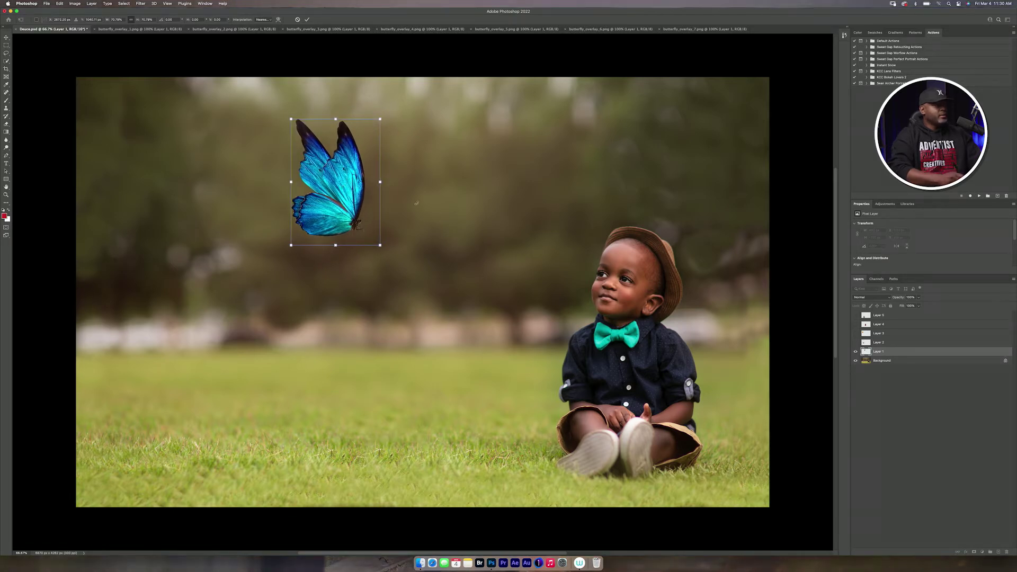
left_click_drag(384, 102, 394, 107)
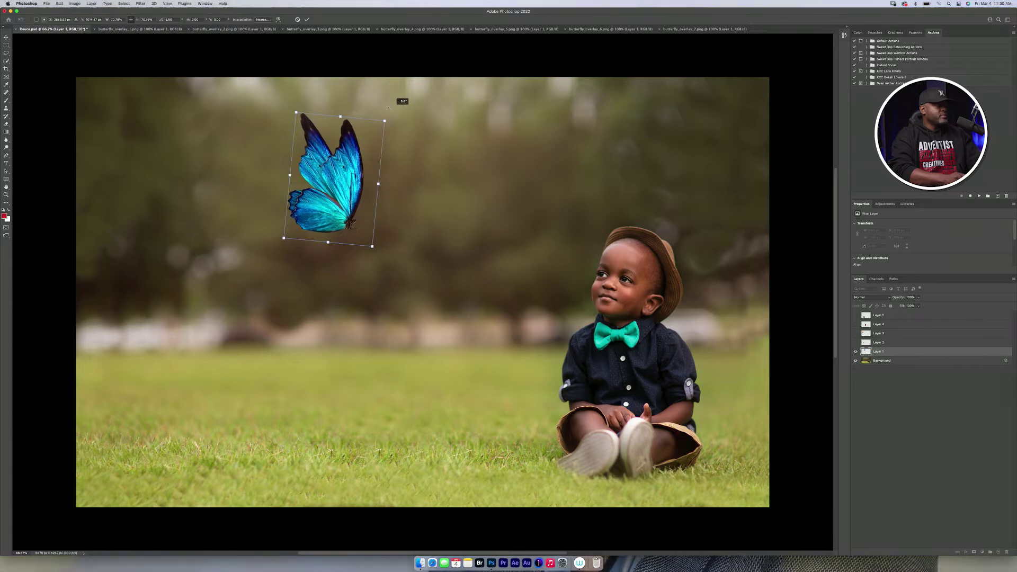
left_click_drag(342, 174, 341, 166)
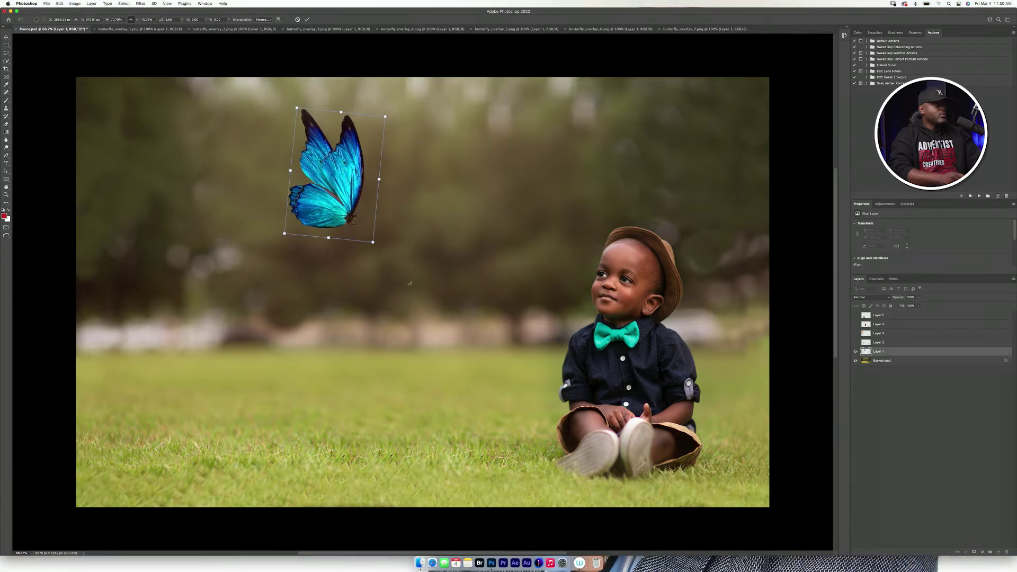
left_click(307, 19)
key("b")
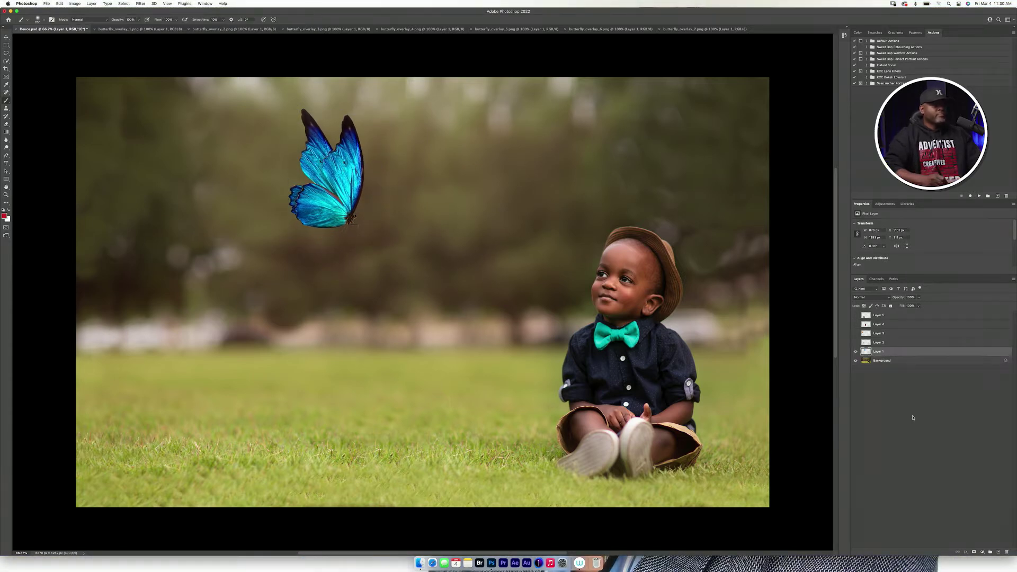
Show Layer 2 and move its dark blue butterfly slightly up and to the right.
left_click(855, 342)
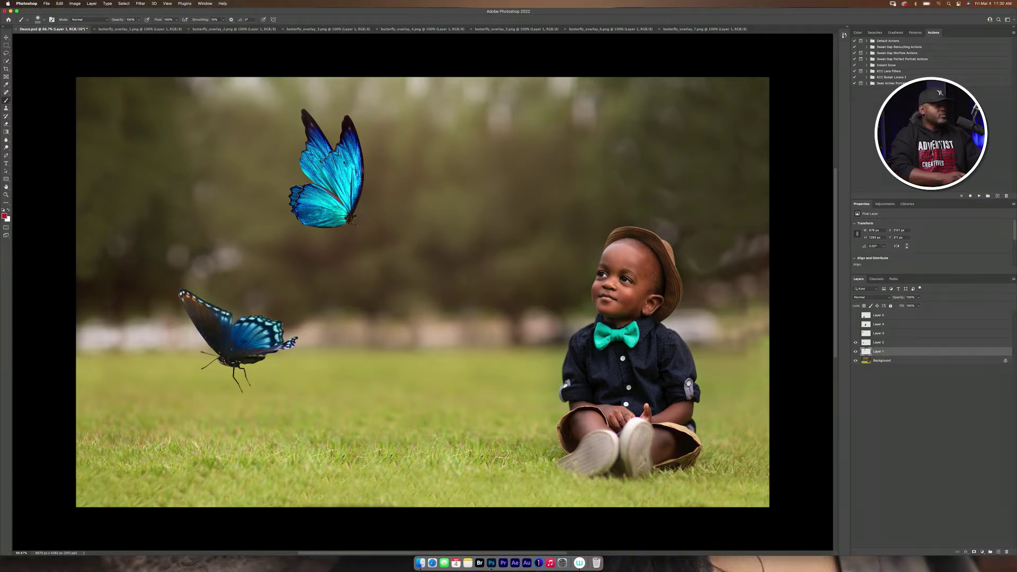
key("v")
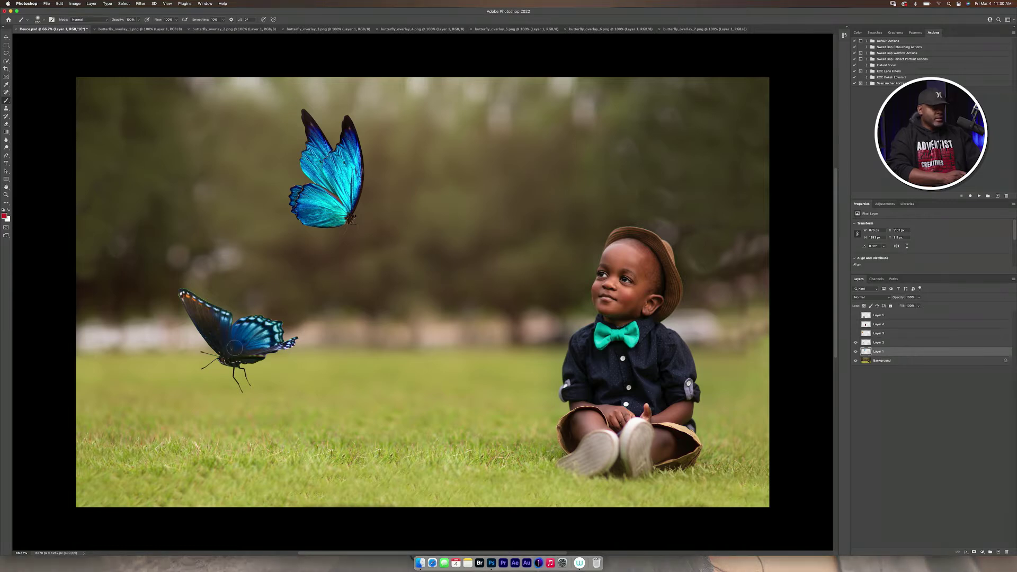
left_click_drag(231, 348, 256, 335)
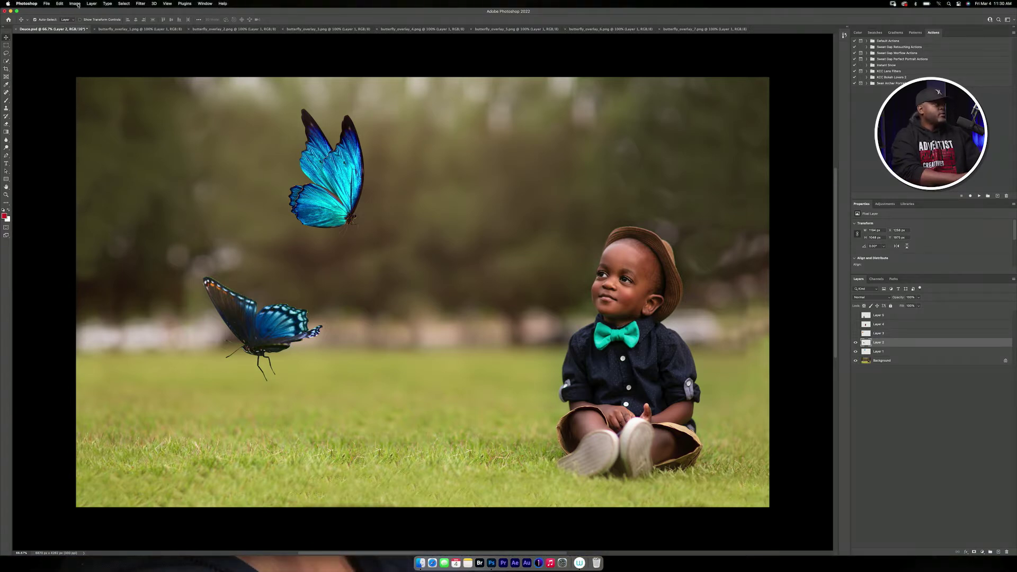
left_click(59, 4)
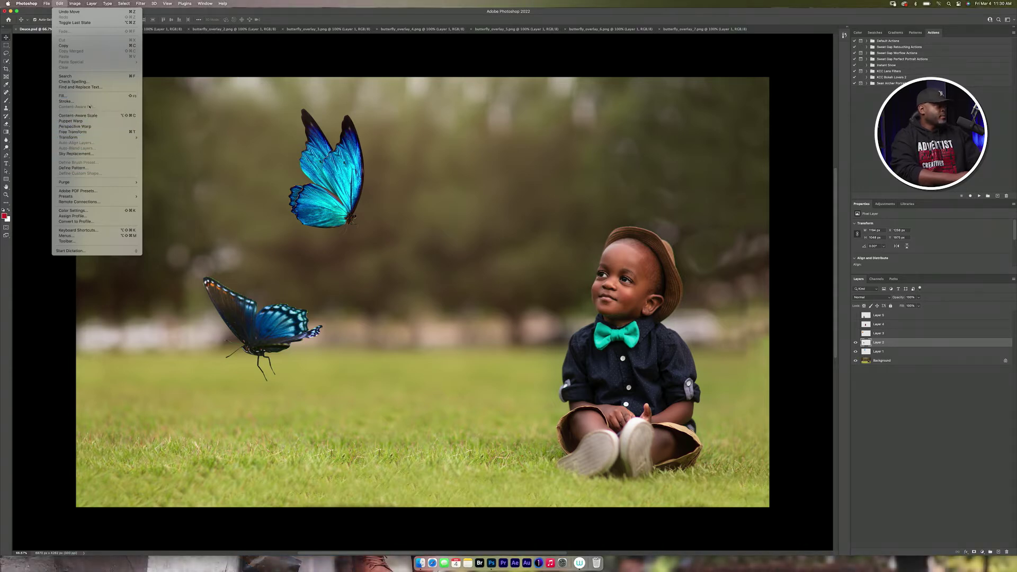
mouse_move(95, 138)
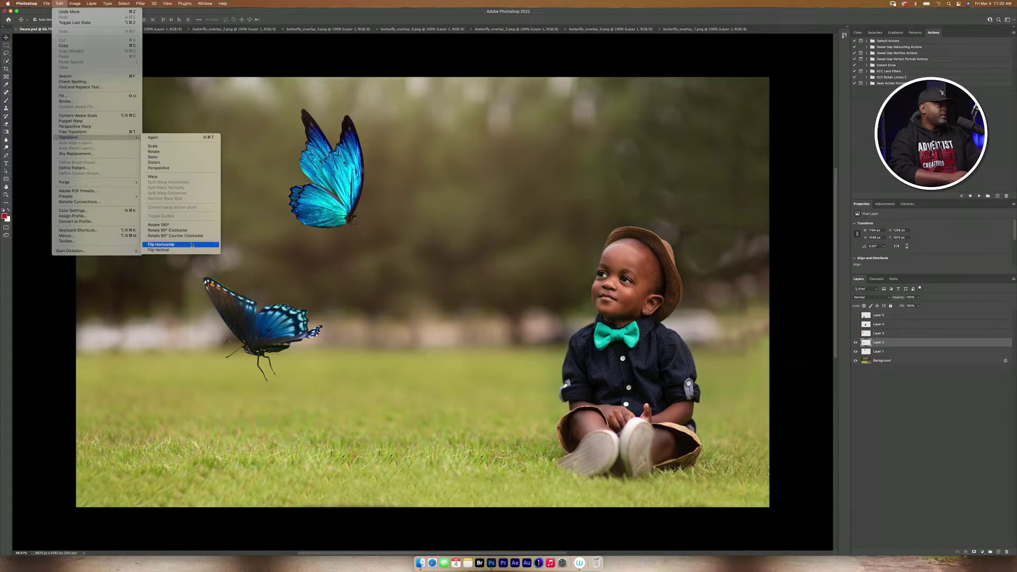
left_click(187, 245)
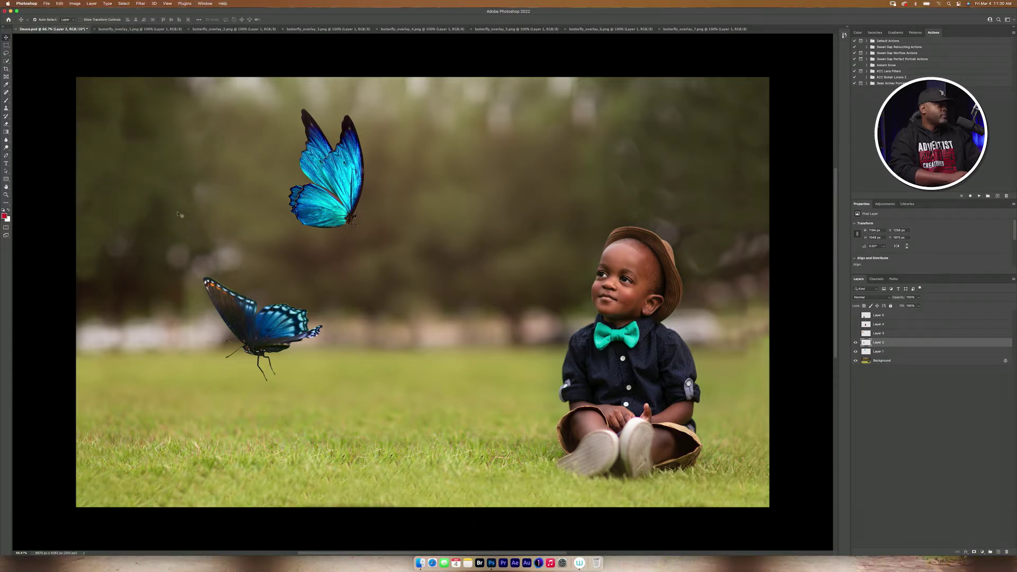
Flip the dark blue butterfly horizontally so it faces the boy, and move it to the right, over the grass.
left_click(60, 4)
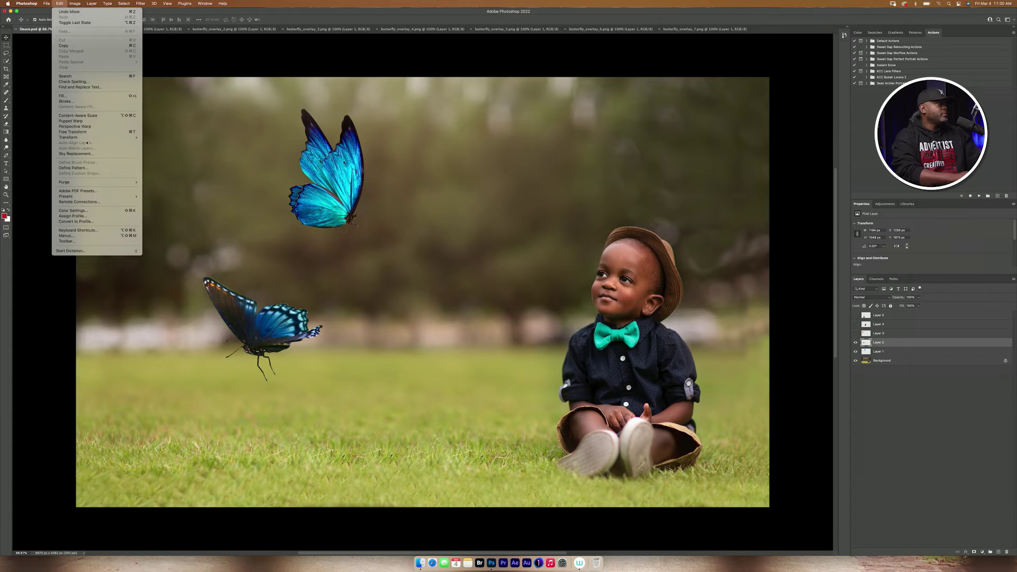
mouse_move(85, 137)
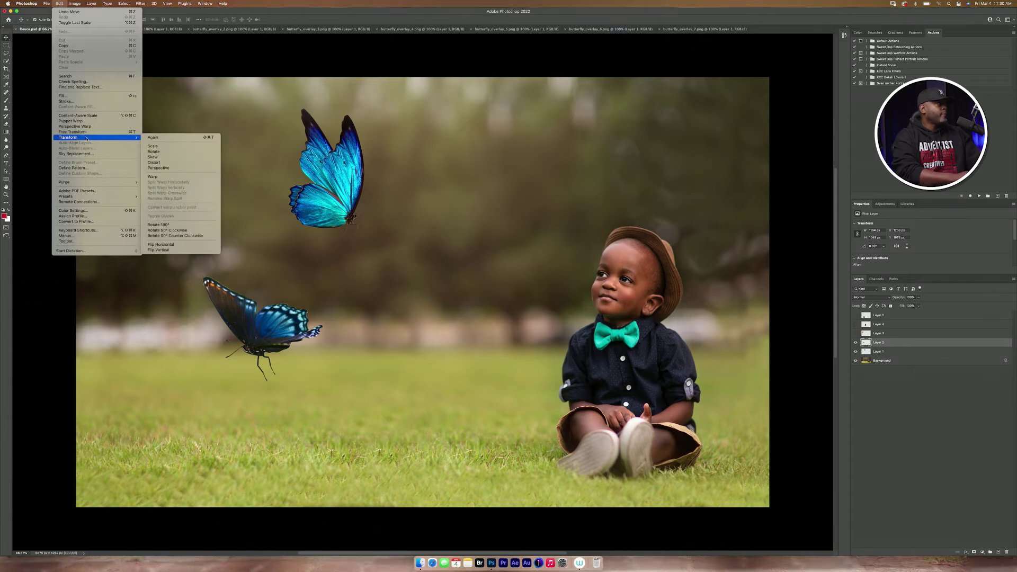
left_click(174, 244)
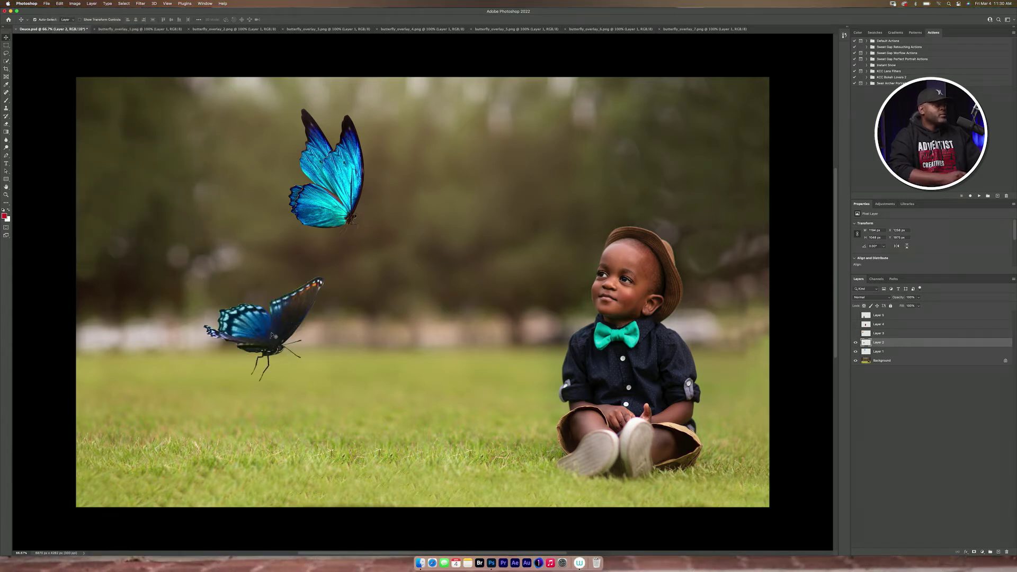
left_click_drag(272, 335, 392, 358)
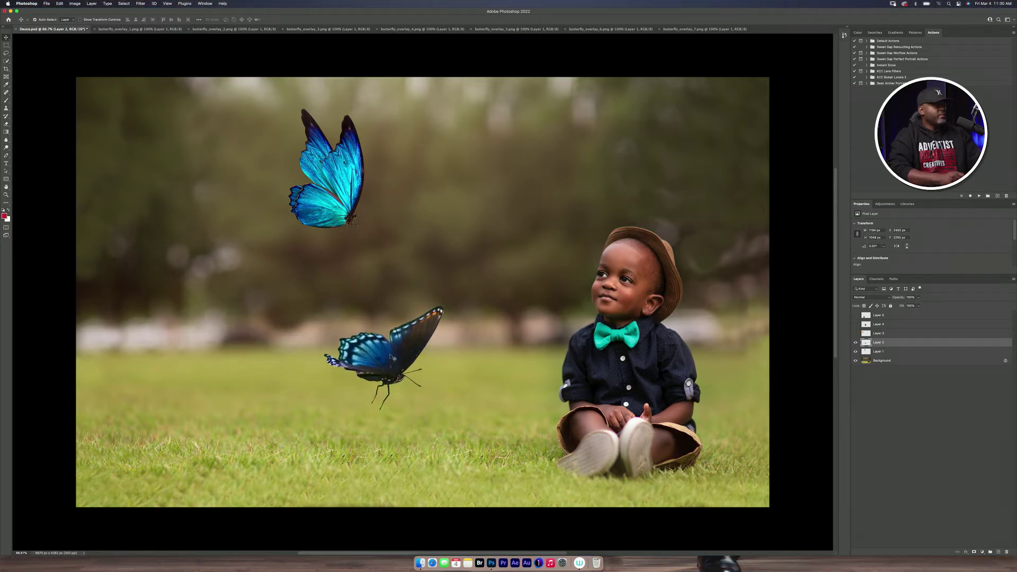
Scale the dark blue butterfly to about 25% and place it just above the grass line between the large butterfly and the boy.
key("super+t")
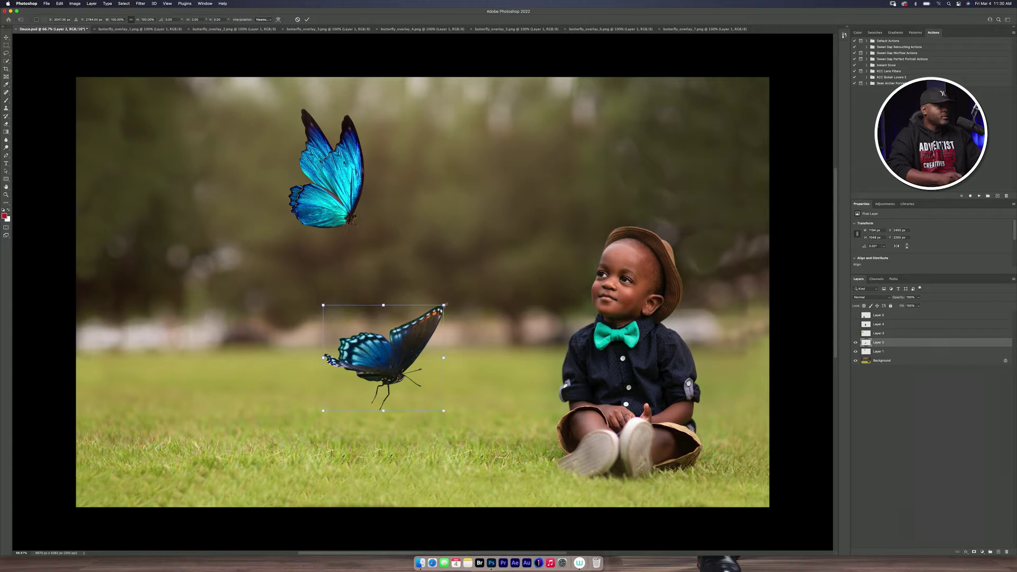
left_click_drag(444, 306, 353, 385)
left_click_drag(344, 390, 393, 309)
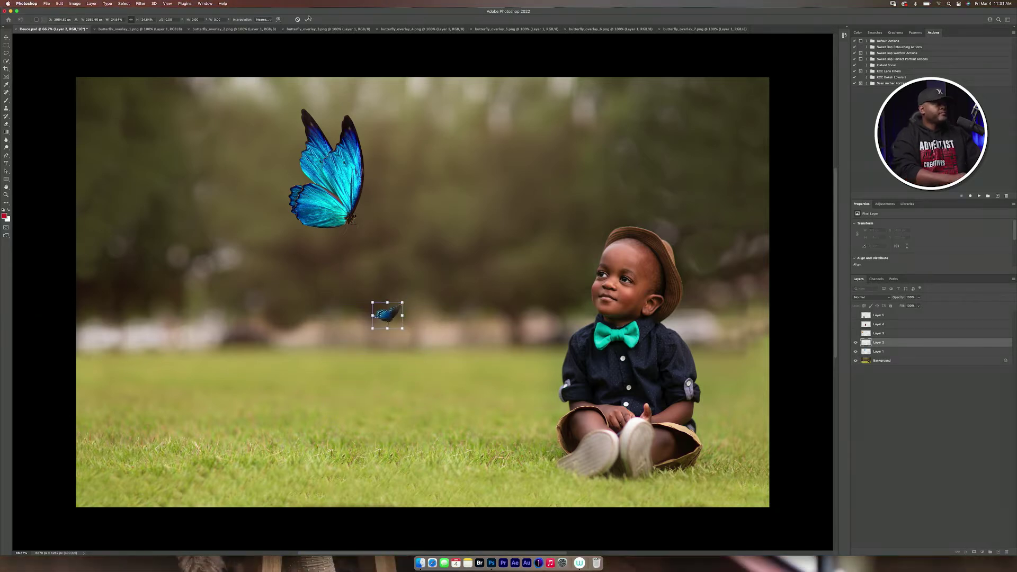
left_click(308, 19)
Show Layer 3, shrink its orange butterfly to a small size and place it below the large blue butterfly.
left_click(856, 333)
key("super+t")
left_click(879, 333)
key("super+t")
left_click_drag(236, 116, 273, 157)
left_click_drag(178, 113, 185, 240)
left_click_drag(204, 261, 318, 284)
left_click(307, 19)
Show Layer 4, flip its pink butterfly horizontally and move it to the upper left of the photo.
left_click(879, 324)
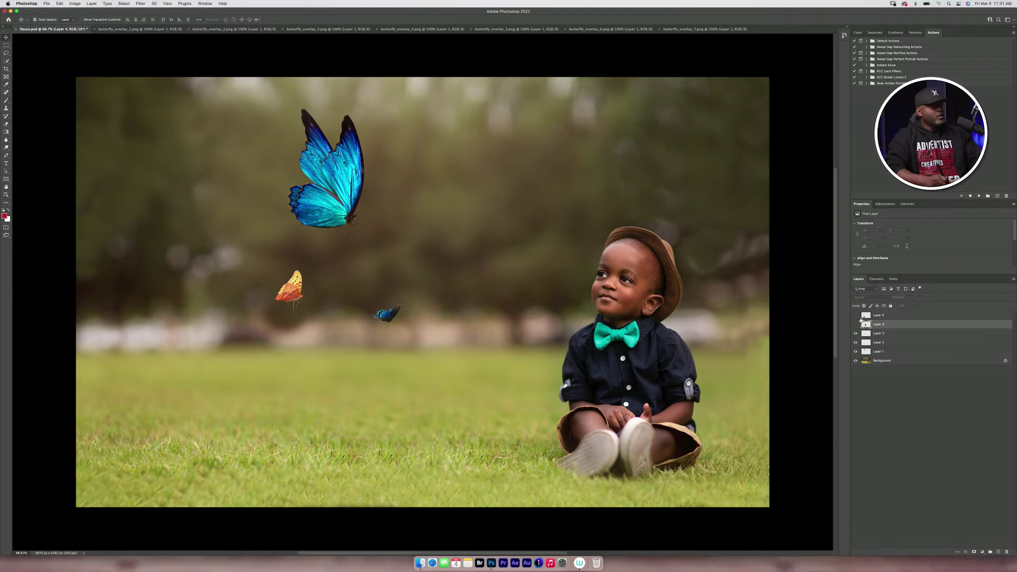
left_click(856, 324)
left_click(59, 3)
mouse_move(79, 138)
left_click(170, 244)
left_click_drag(397, 338, 215, 180)
Scale down the pink butterfly and rotate it clockwise, placing it to the left of the large blue butterfly.
key("super+t")
left_click_drag(246, 98, 177, 201)
left_click_drag(161, 239, 200, 196)
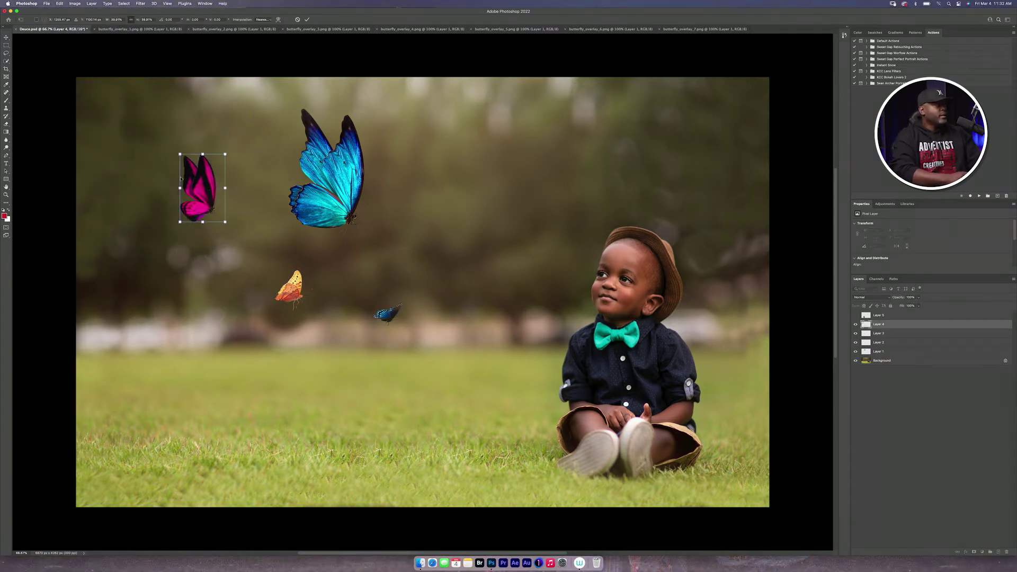
left_click_drag(218, 161, 219, 182)
key("Return")
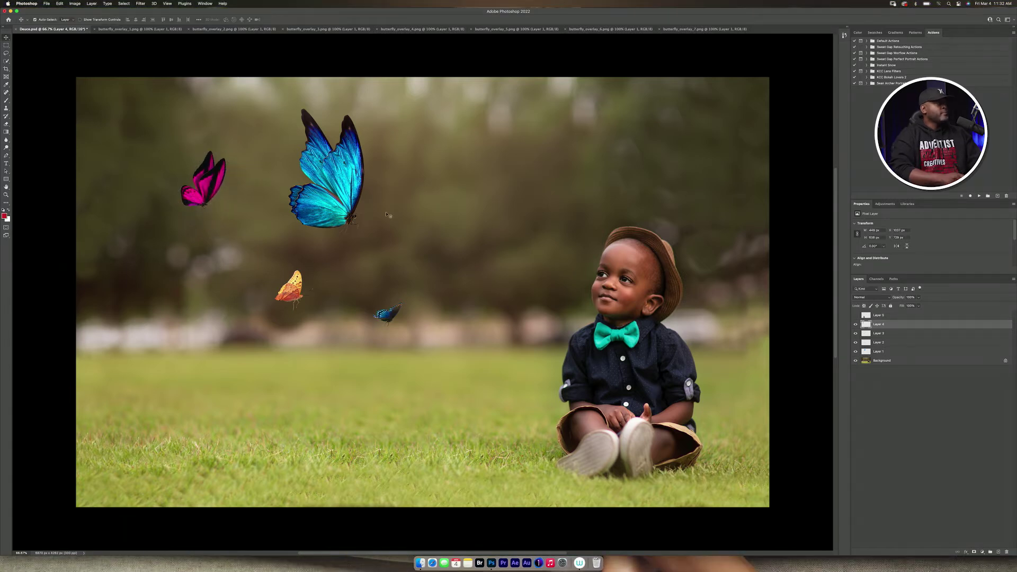
Show Layer 5's multicoloured butterfly, moved to the left side of the photo, and turn on the rulers.
left_click(856, 315)
left_click(879, 315)
left_click_drag(302, 445, 200, 341)
key("super+r")
Shrink the multicoloured butterfly, rotate it slightly counterclockwise and place it below the pink butterfly.
key("super+t")
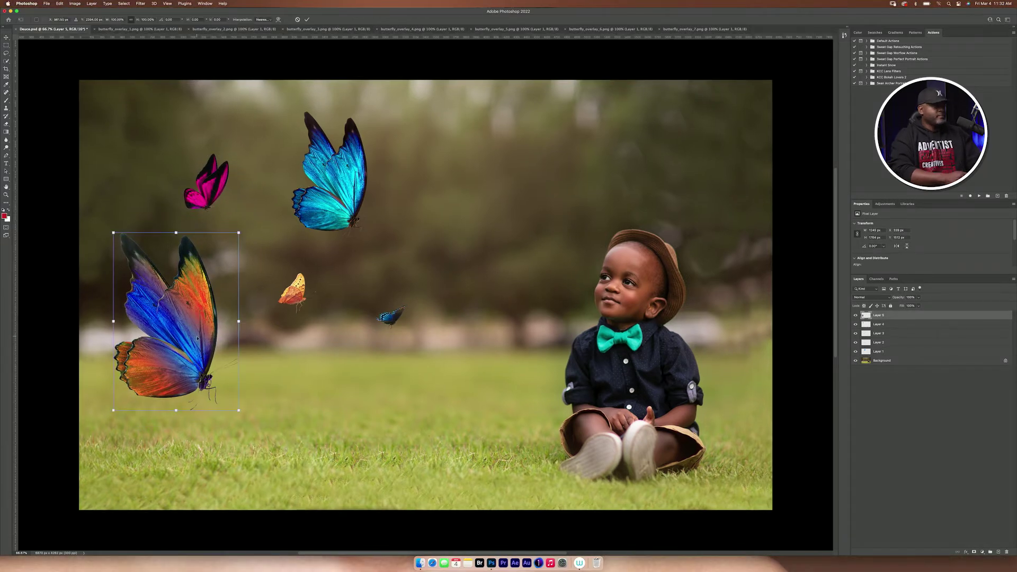
left_click_drag(239, 234, 161, 343)
left_click_drag(140, 373, 172, 309)
left_click_drag(190, 278, 179, 294)
left_click_drag(165, 320, 189, 317)
key("Return")
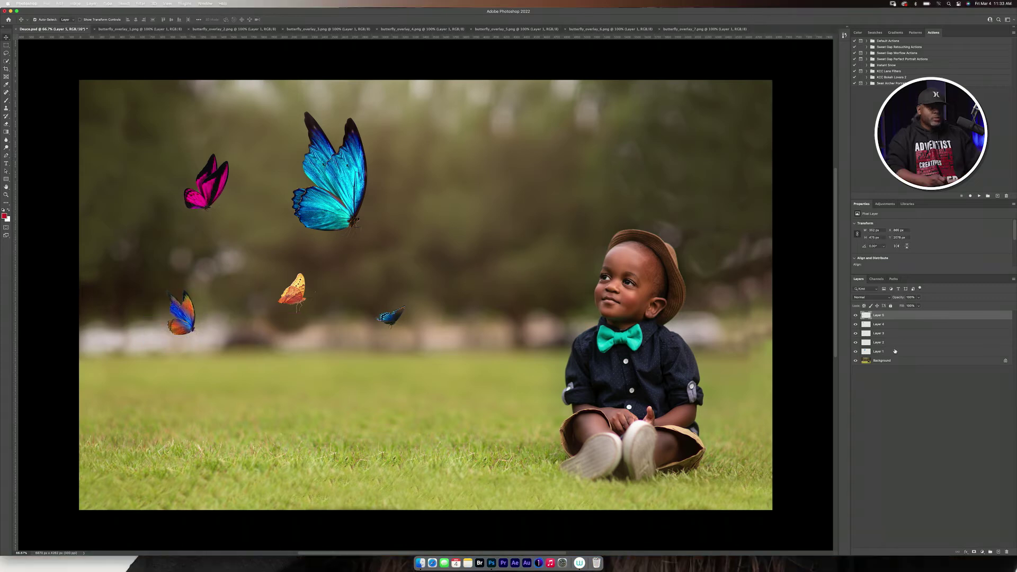
Group Layer 1 through Layer 5 and name the group Butterflies 1.
left_click(894, 352)
left_click(900, 317, "shift")
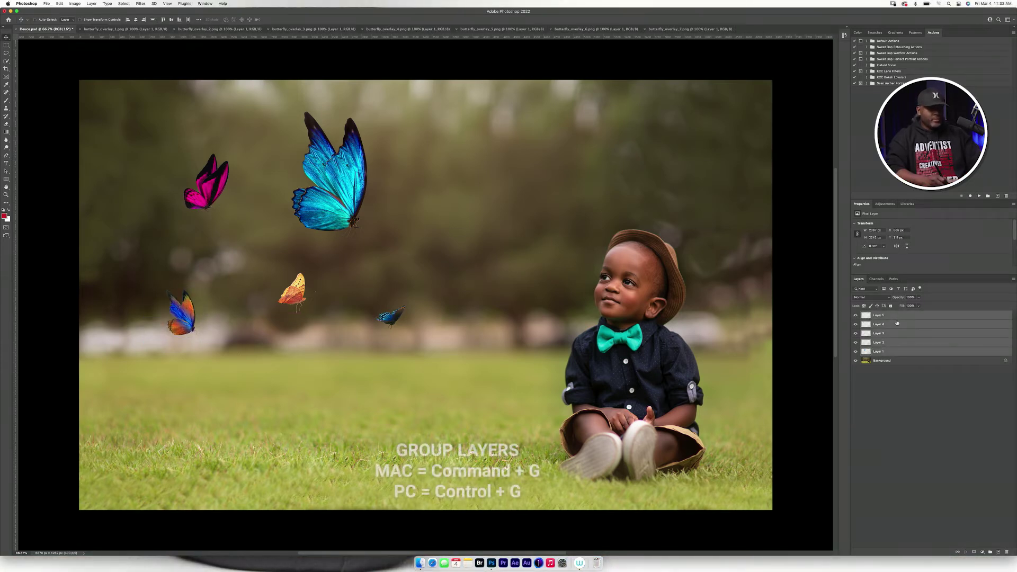
key("super+g")
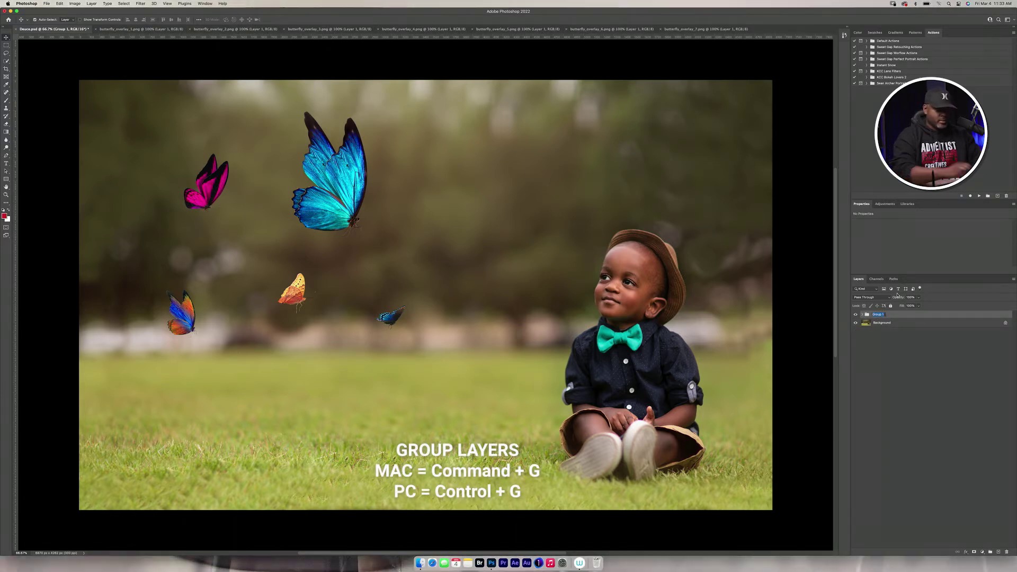
type("Butt")
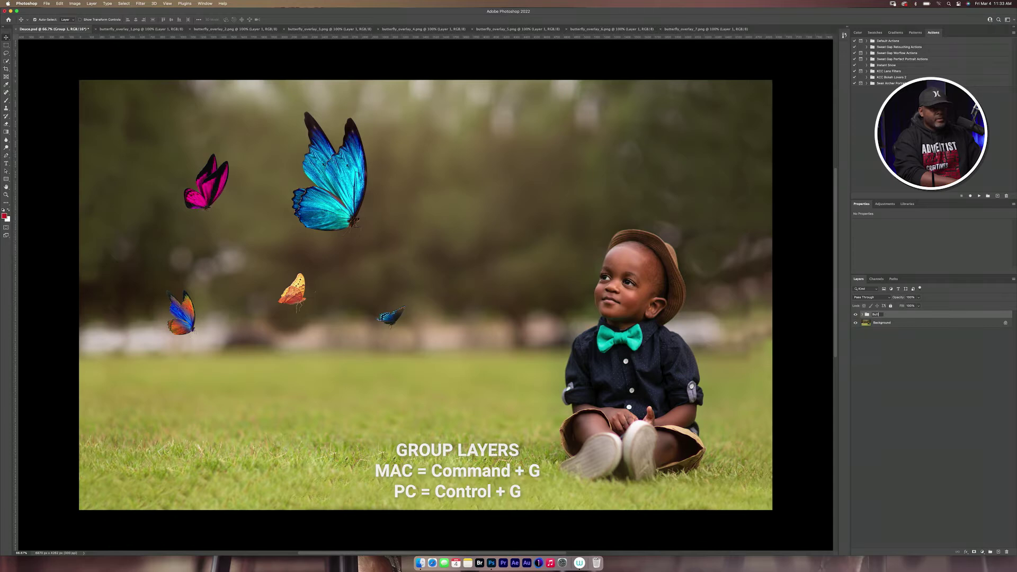
type("erf")
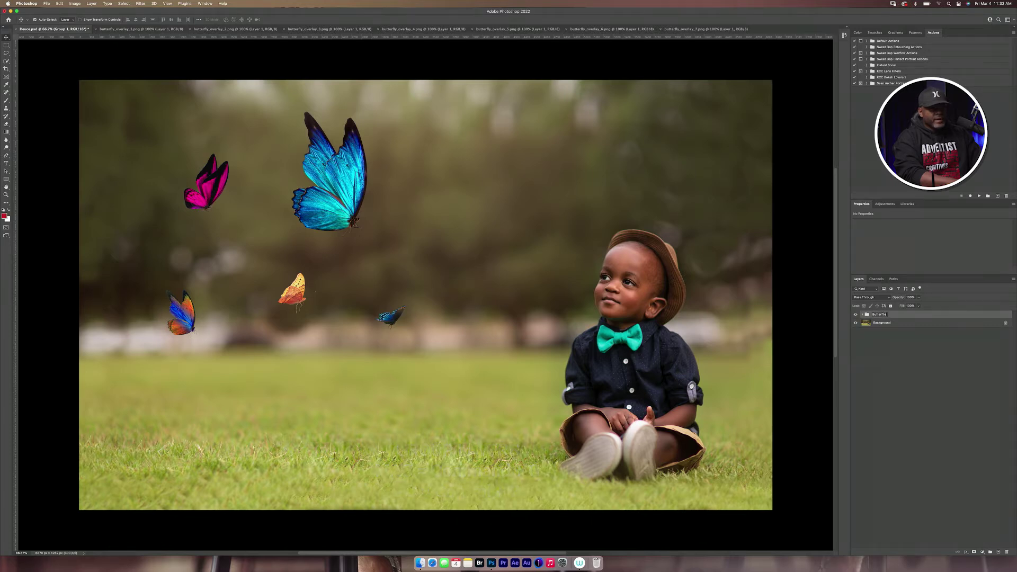
type("lies 1")
key("Return")
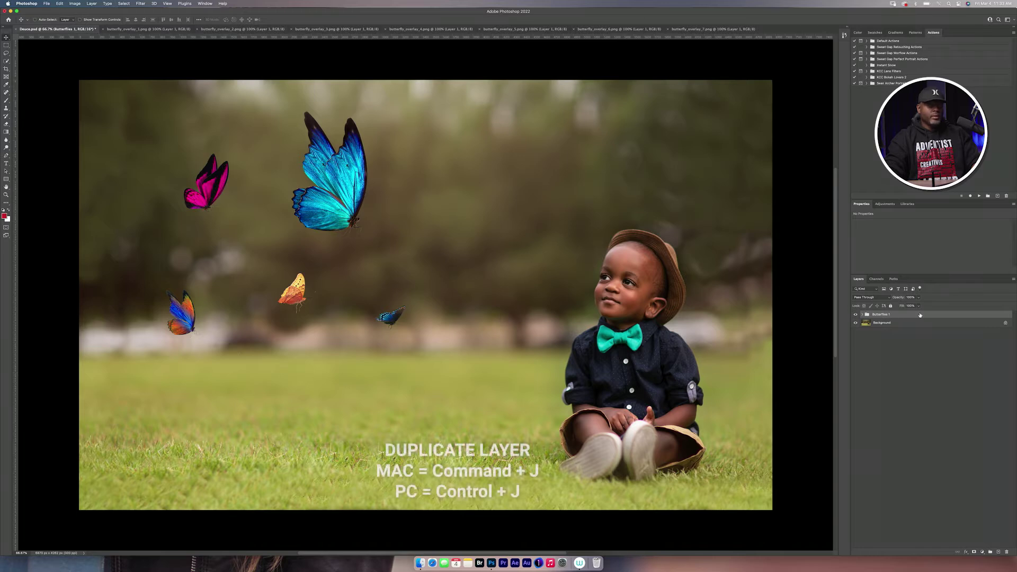
Duplicate the Butterflies 1 group and rename the copy Butterflies 2.
key("super+j")
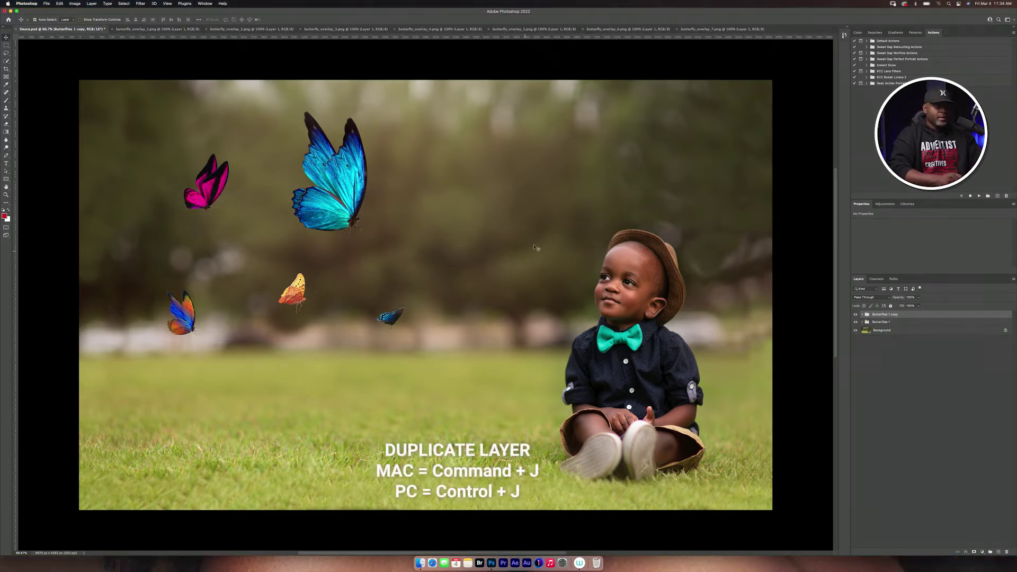
double_click(885, 315)
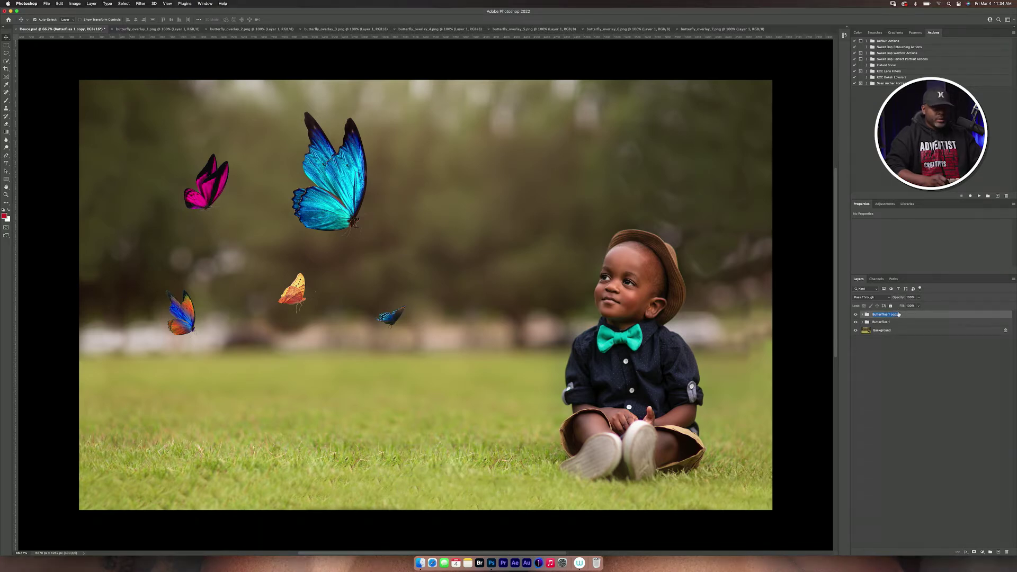
left_click(897, 314)
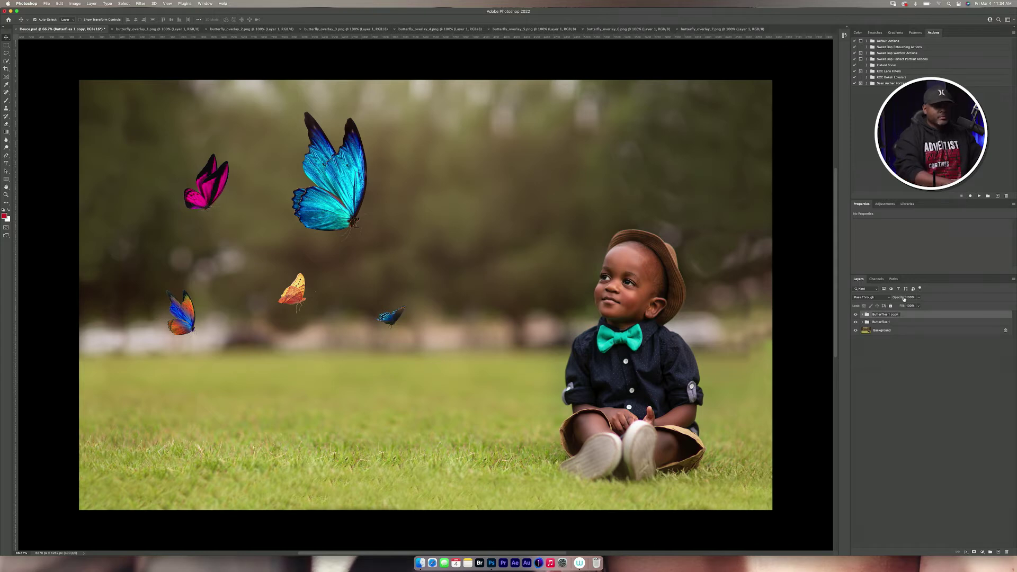
key("BackSpace")
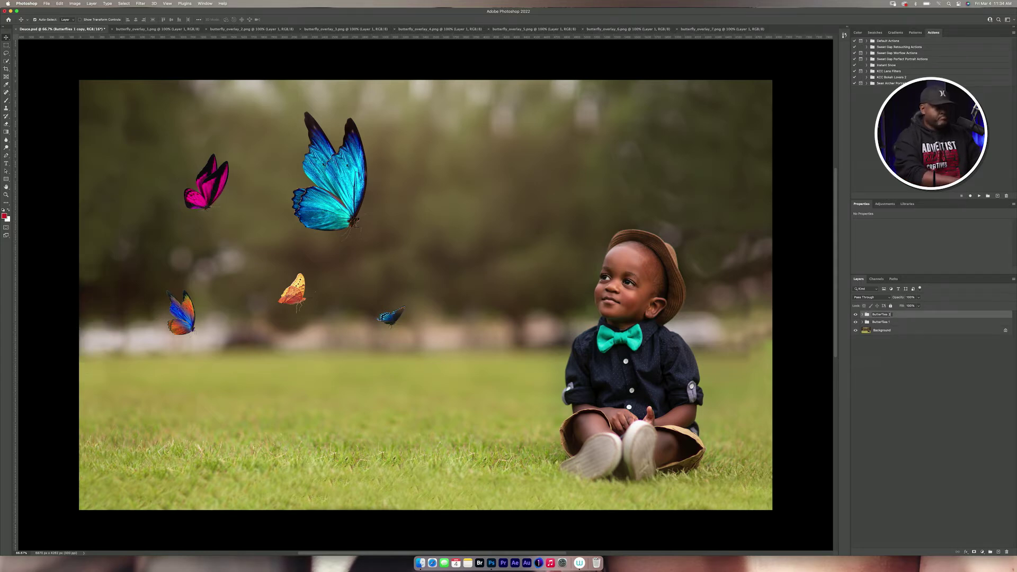
key("Return")
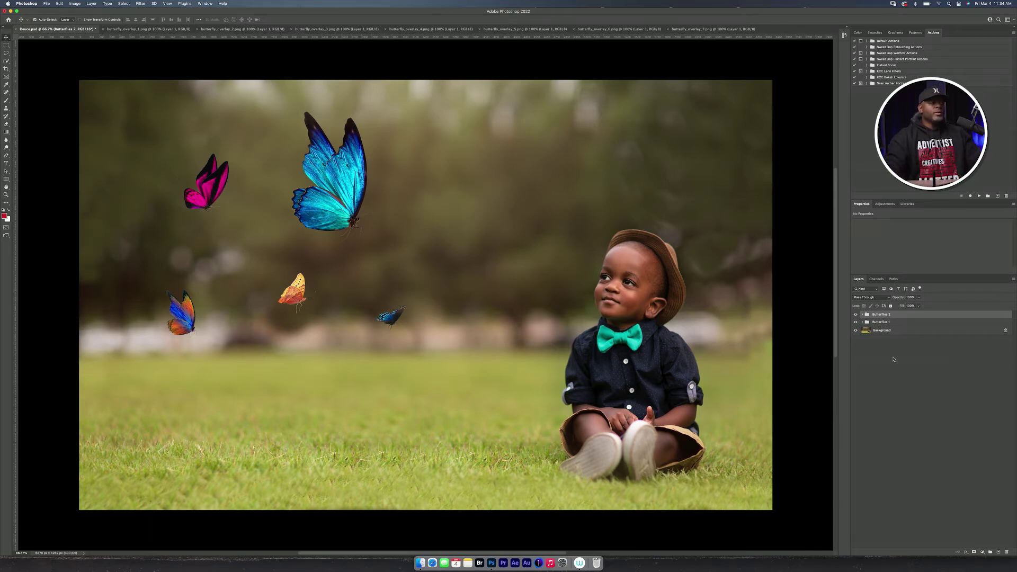
Shrink the large blue butterfly on Layer 1 of Butterflies 2 and place it above and left of the multicoloured butterfly.
left_click(863, 315)
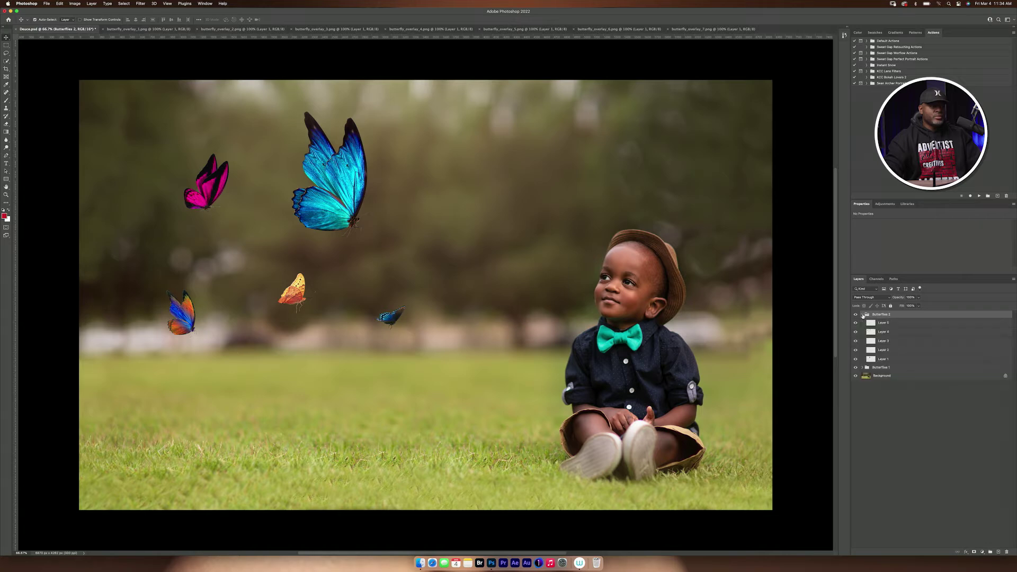
left_click(890, 361)
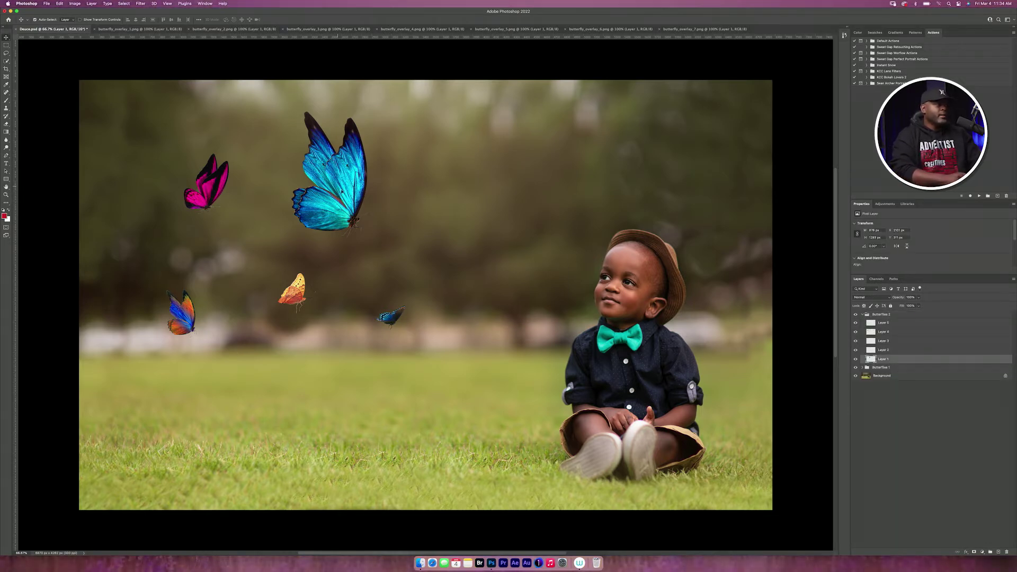
left_click_drag(340, 187, 459, 248)
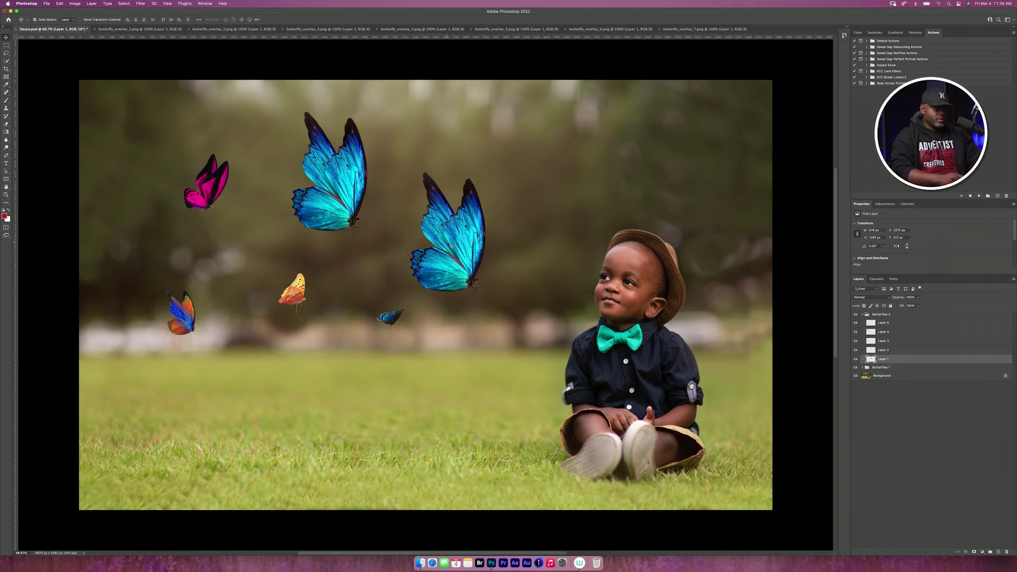
key("super+t")
left_click_drag(498, 171, 450, 243)
left_click_drag(432, 273, 153, 251)
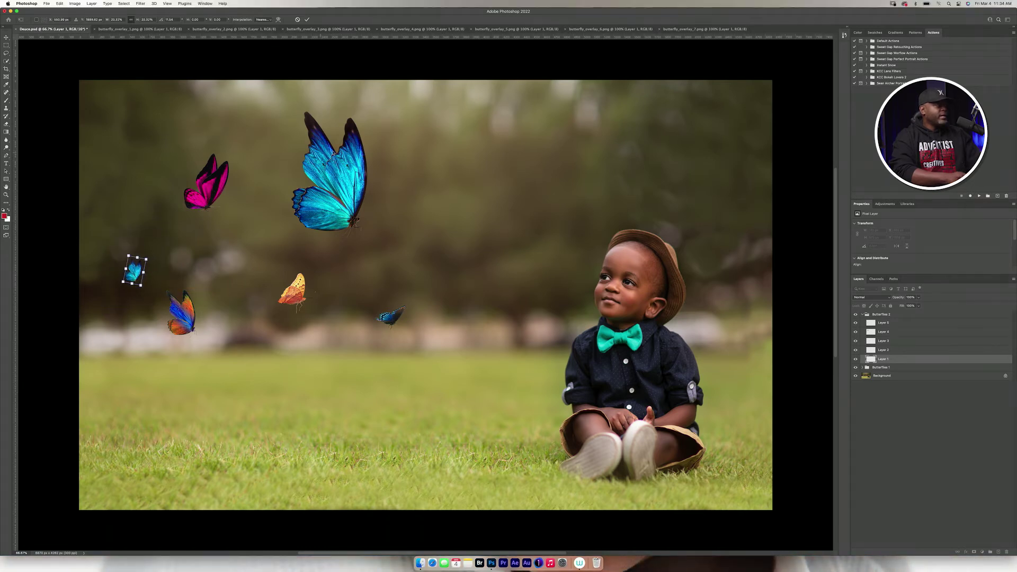
Shrink the duplicated orange butterfly on Layer 3 of Butterflies 2 and place it below and left of the multicoloured butterfly.
left_click(896, 348)
left_click_drag(293, 293, 118, 369)
key("super+t")
left_click_drag(107, 377, 148, 332)
key("Return")
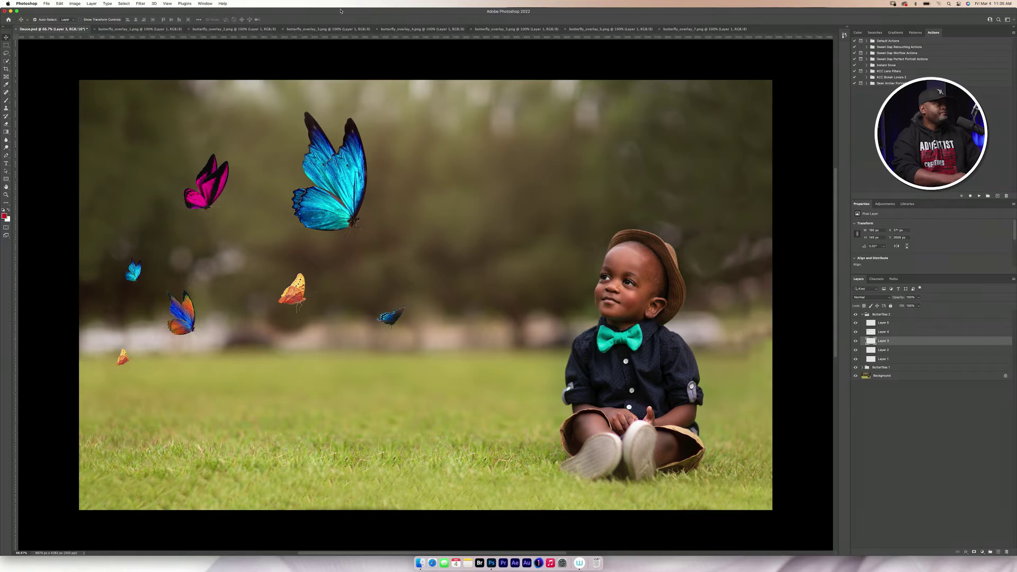
Shrink the duplicated dark blue butterfly on Layer 2 and place it just below the pink butterfly.
left_click_drag(392, 317, 221, 256)
key("super+t")
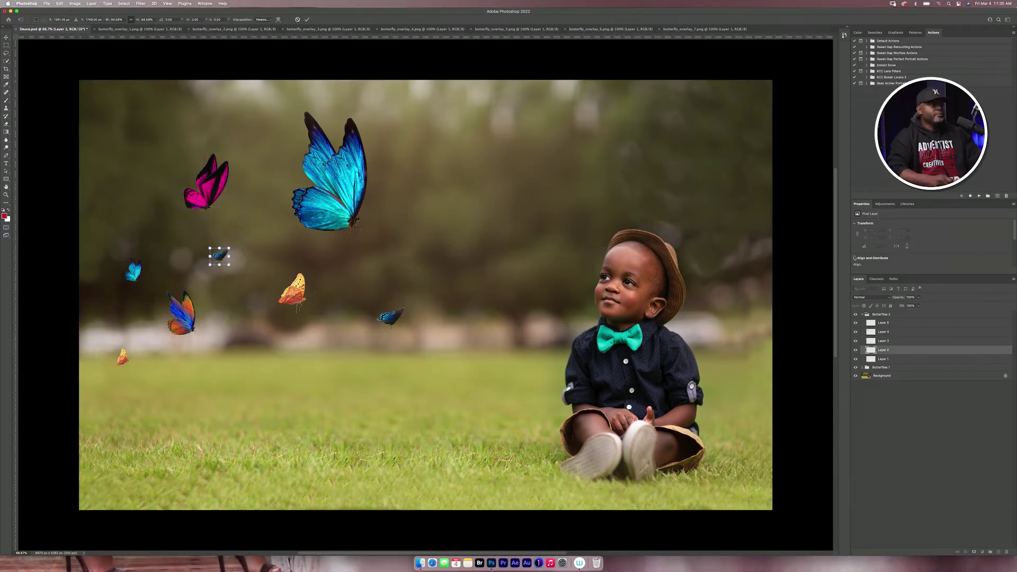
key("Return")
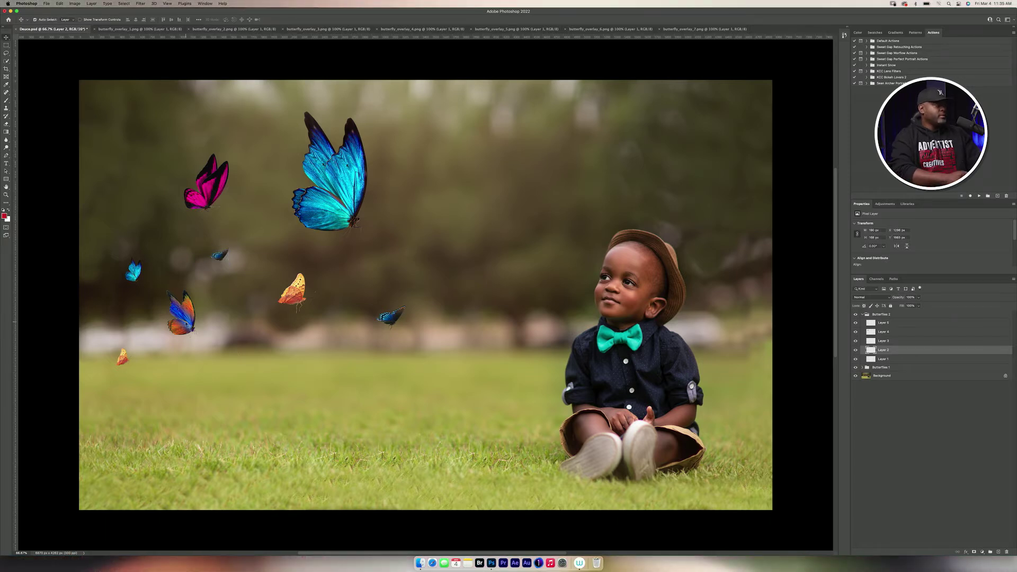
Shrink the duplicated multicoloured butterfly on Layer 5 and place it above the dark blue butterfly nearest the boy.
left_click_drag(181, 313, 424, 257)
left_click(432, 227)
key("super+t")
left_click_drag(444, 222, 469, 226)
left_click_drag(453, 243, 423, 258)
key("Return")
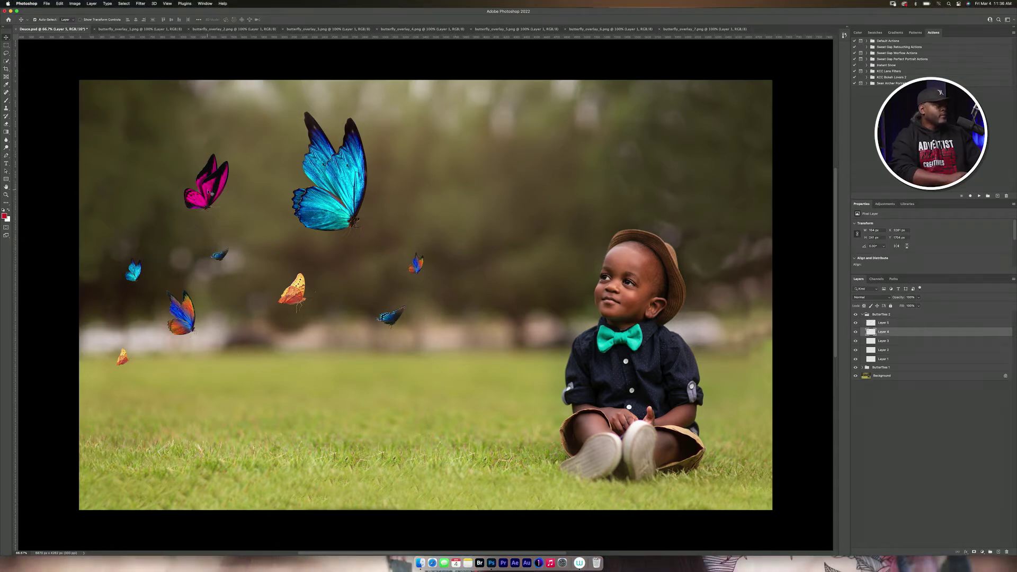
Shrink the duplicated pink butterfly on Layer 4, rotate it clockwise and place it below the larger orange butterfly.
left_click_drag(210, 193, 314, 343)
key("ctrl+t")
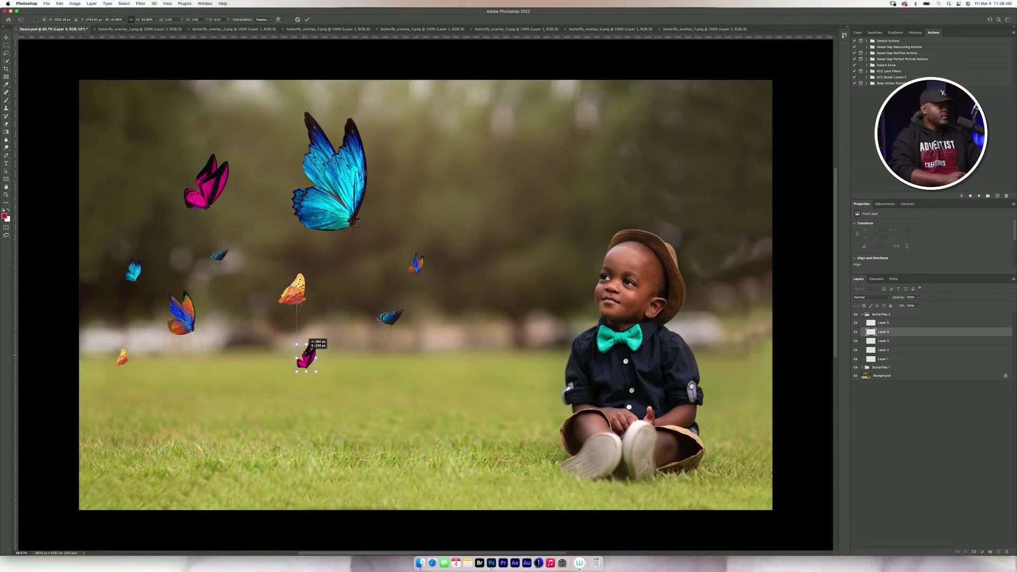
key("Return")
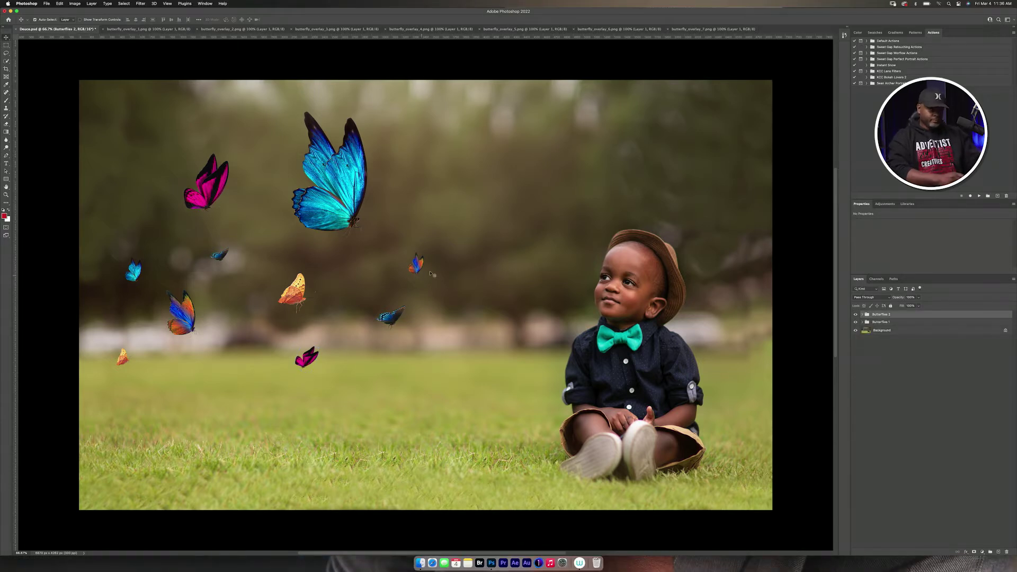
Expand both butterfly groups and convert Layer 5 in Butterflies 2 to a Smart Object.
left_click(863, 322)
left_click(895, 357)
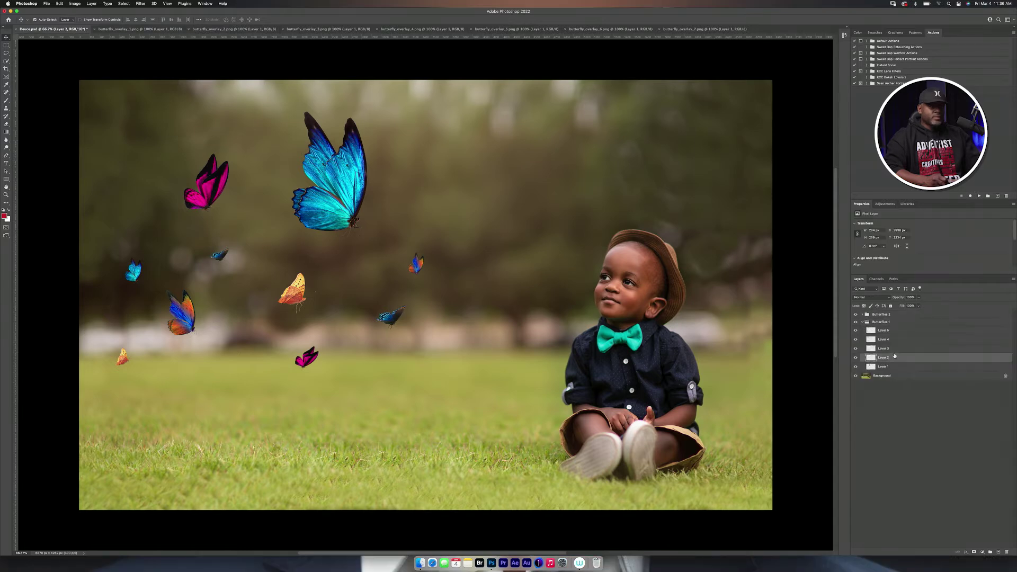
left_click(417, 254)
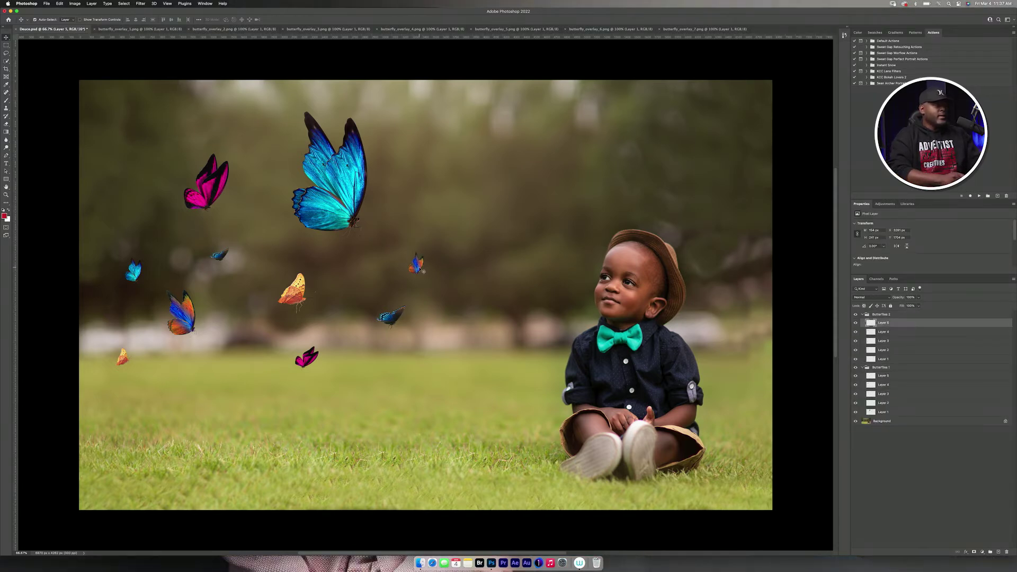
right_click(907, 324)
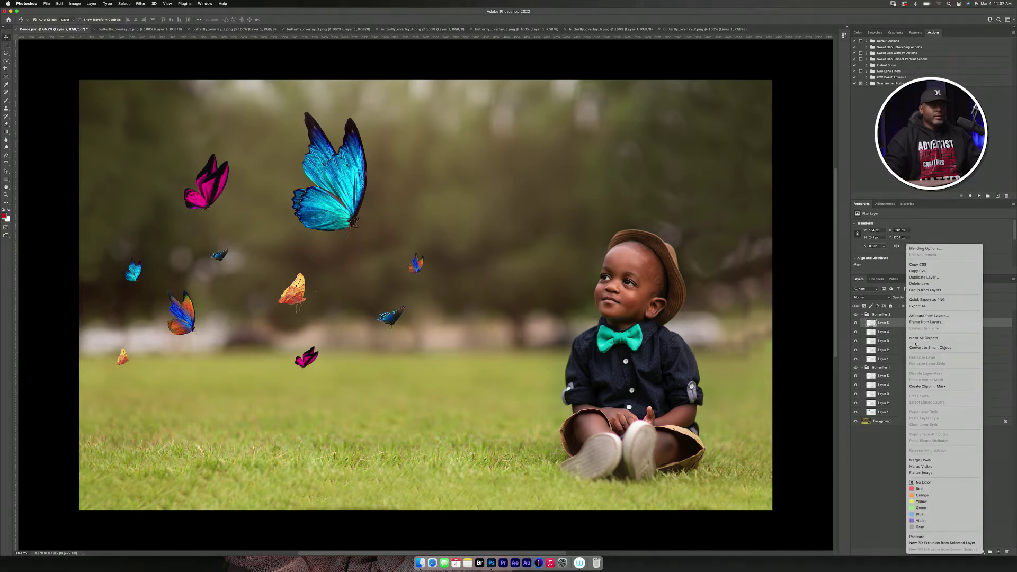
left_click(926, 348)
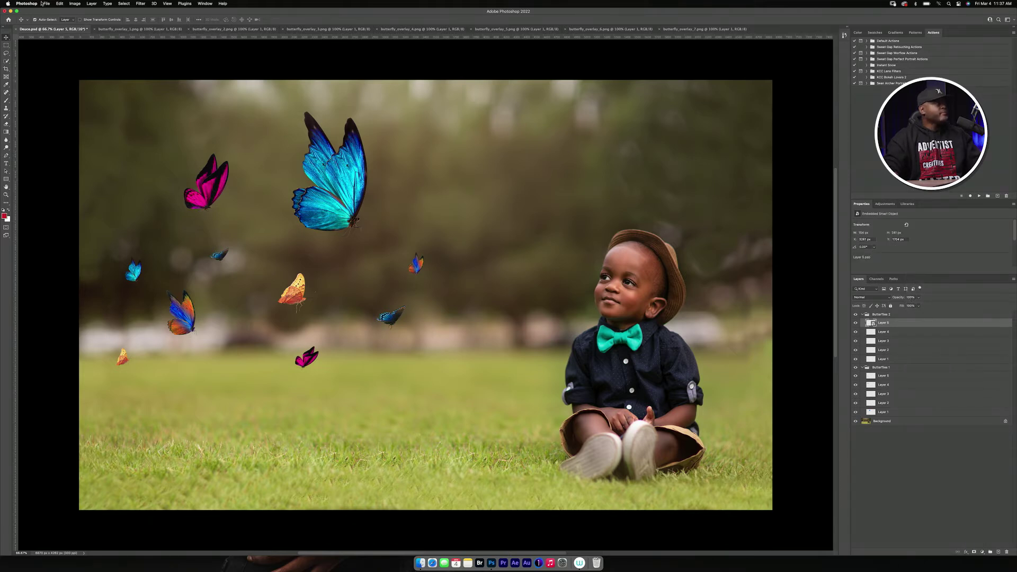
Start a Motion Blur on the small multicoloured butterfly and compare it close up with the preview off and on.
left_click(141, 4)
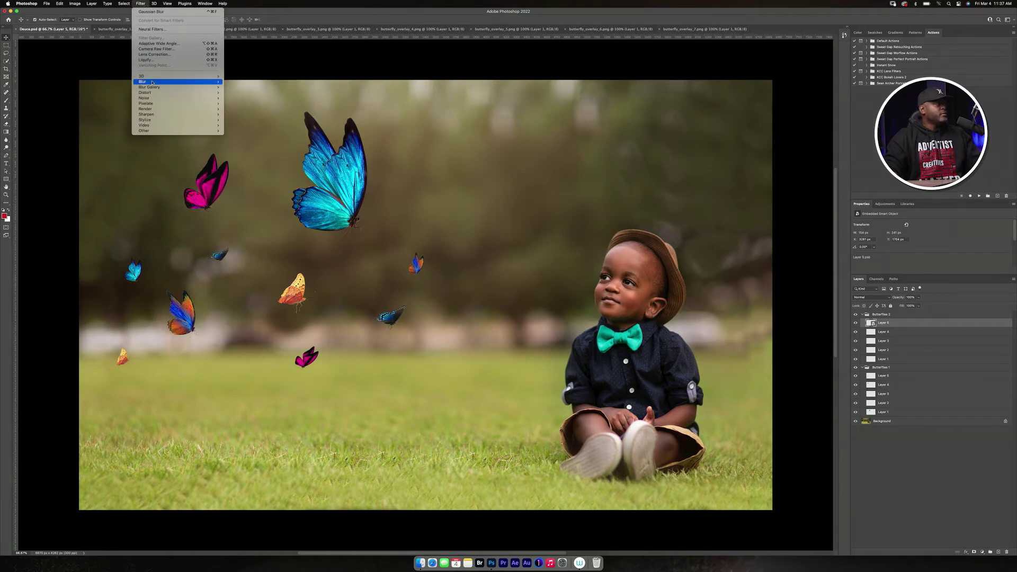
mouse_move(159, 81)
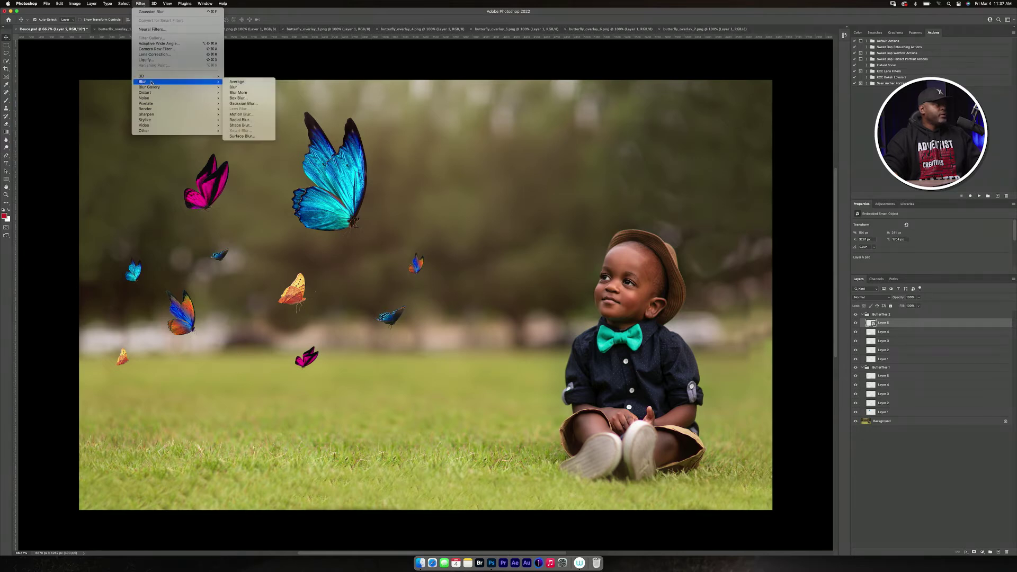
left_click(251, 114)
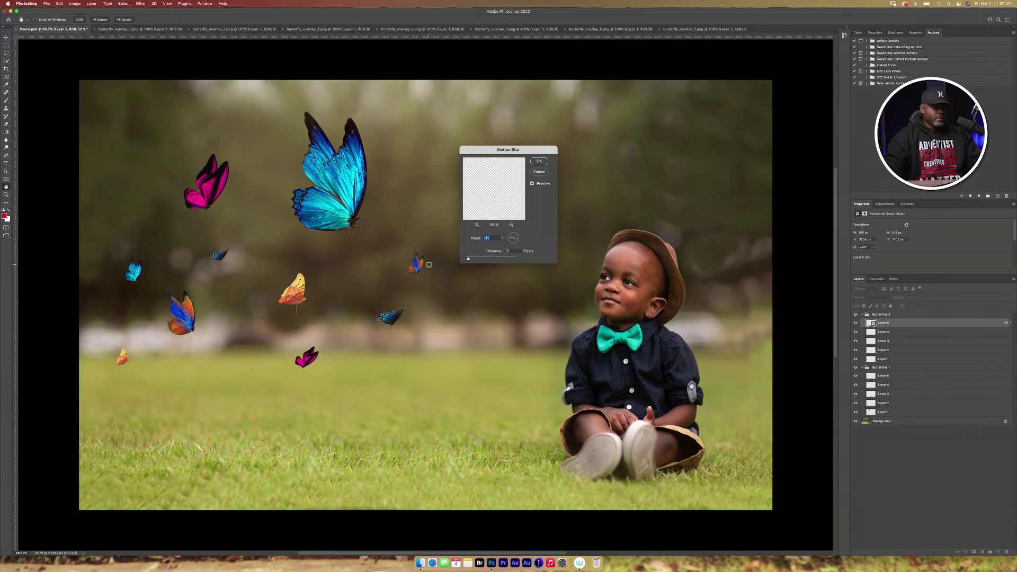
key("super+plus")
key("super+plus")
key("super+plus")
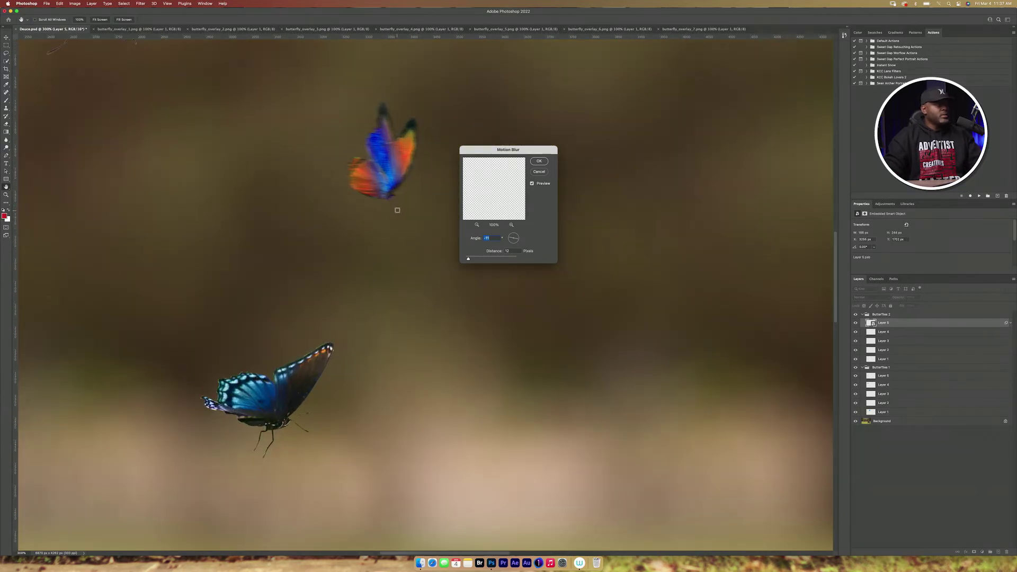
left_click(533, 184)
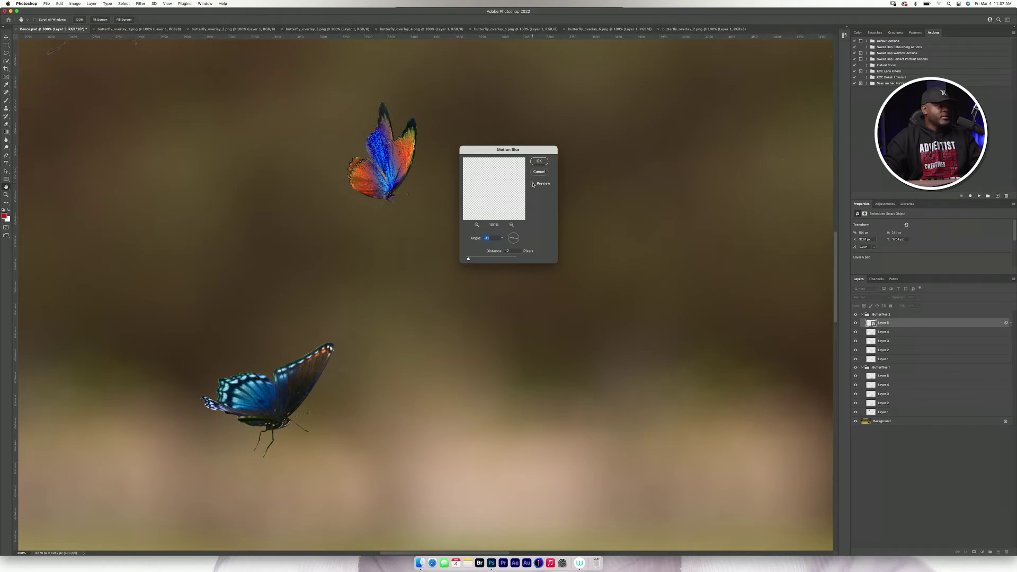
left_click(533, 184)
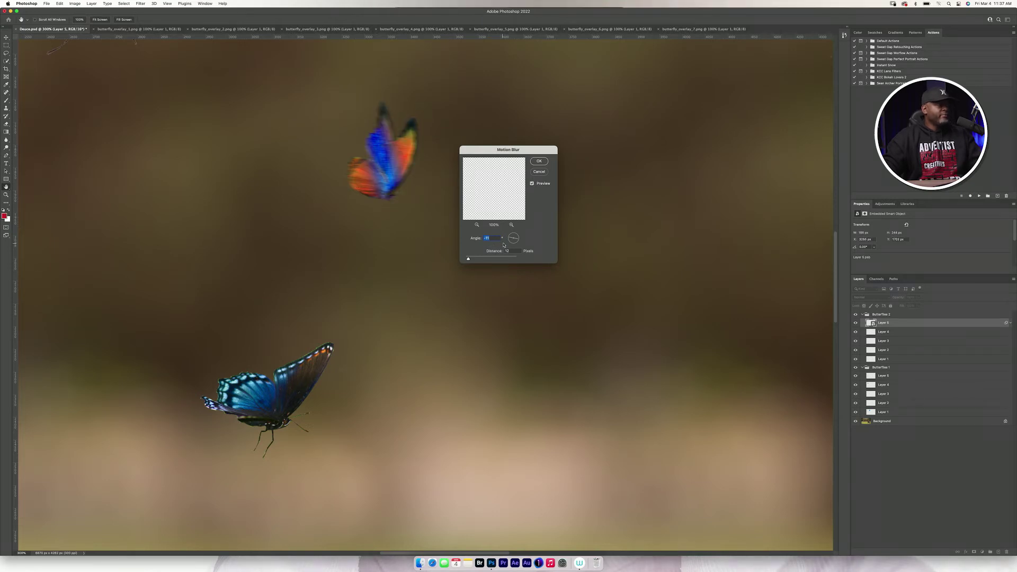
Adjust the Motion Blur angle, set the distance to 22 pixels and apply it to the small multicoloured butterfly.
key("super+minus")
key("super+minus")
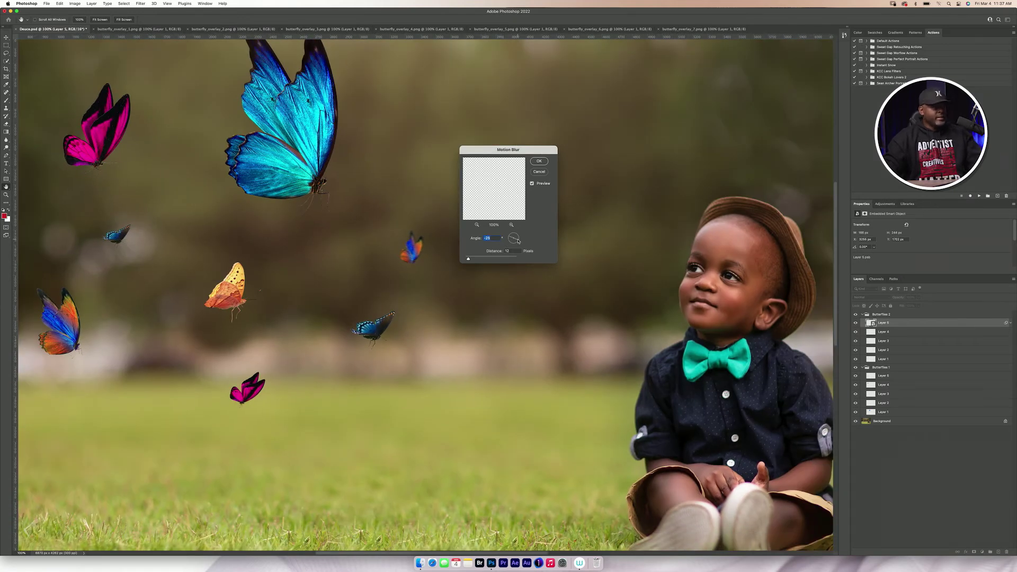
left_click_drag(518, 241, 520, 240)
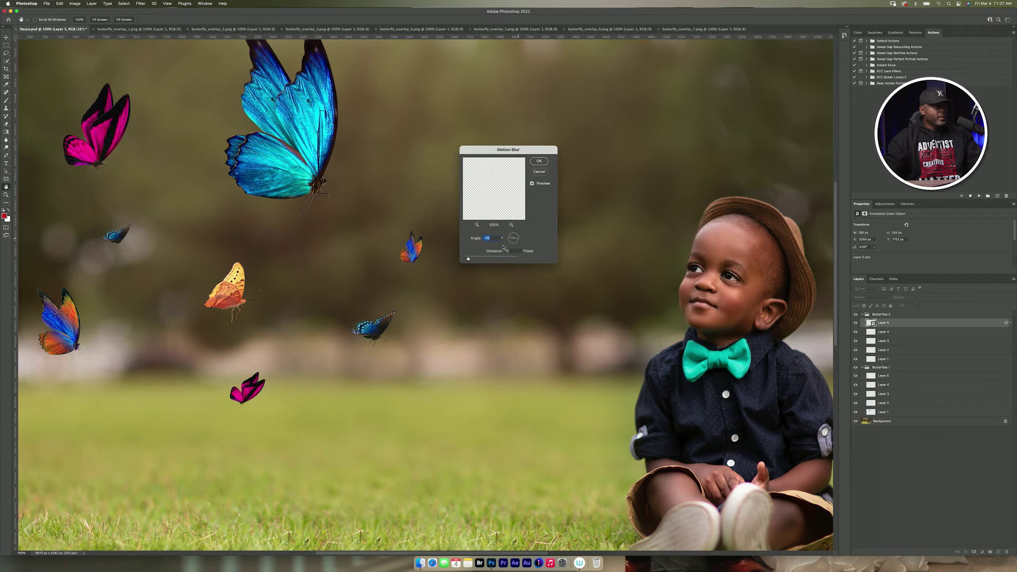
left_click_drag(471, 259, 472, 259)
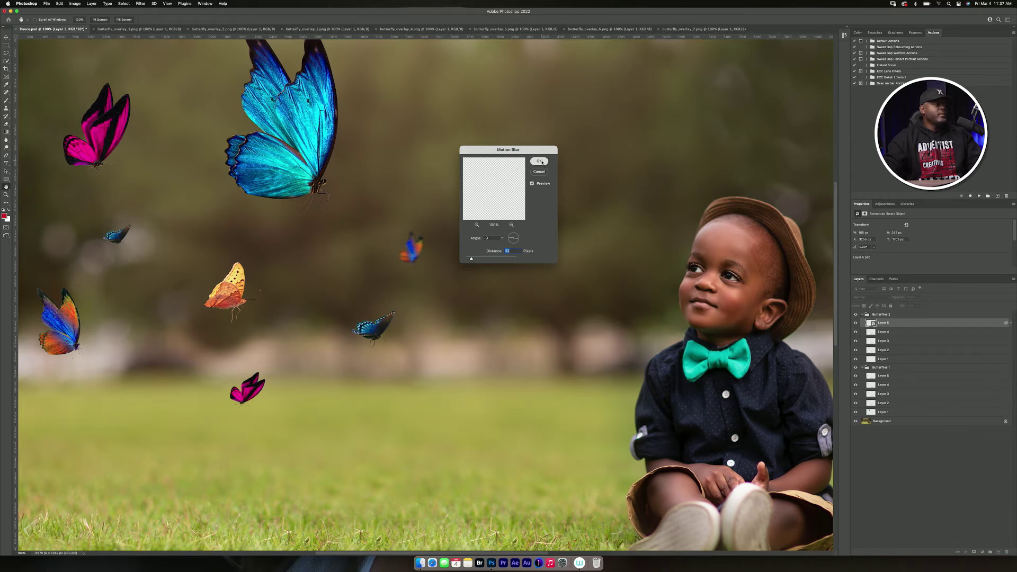
left_click(539, 161)
Convert Layer 3 in Butterflies 1 to a Smart Object and apply Motion Blur to its orange butterfly.
left_click(884, 407)
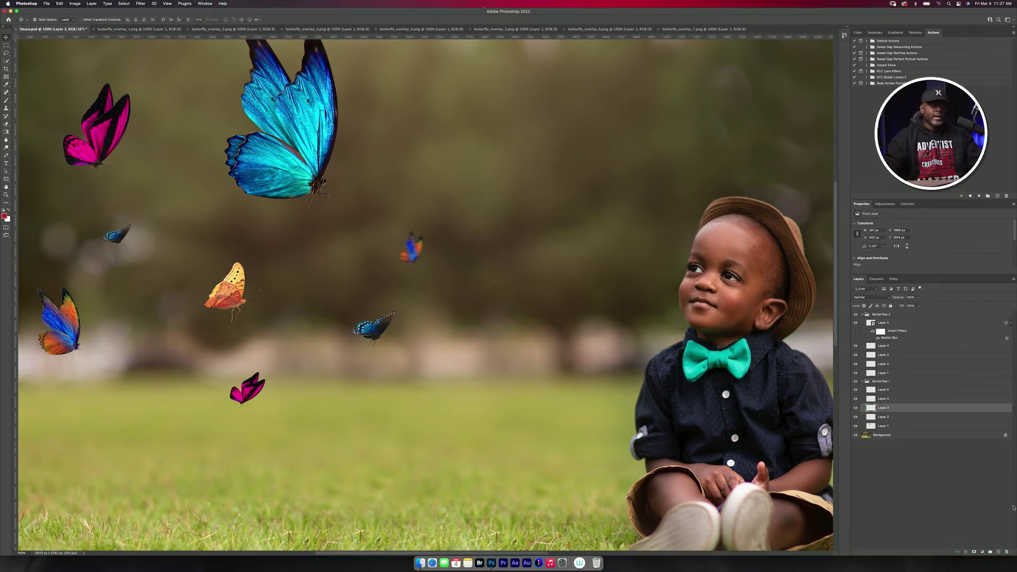
right_click(896, 407)
left_click(932, 307)
left_click(141, 3)
left_click(244, 113)
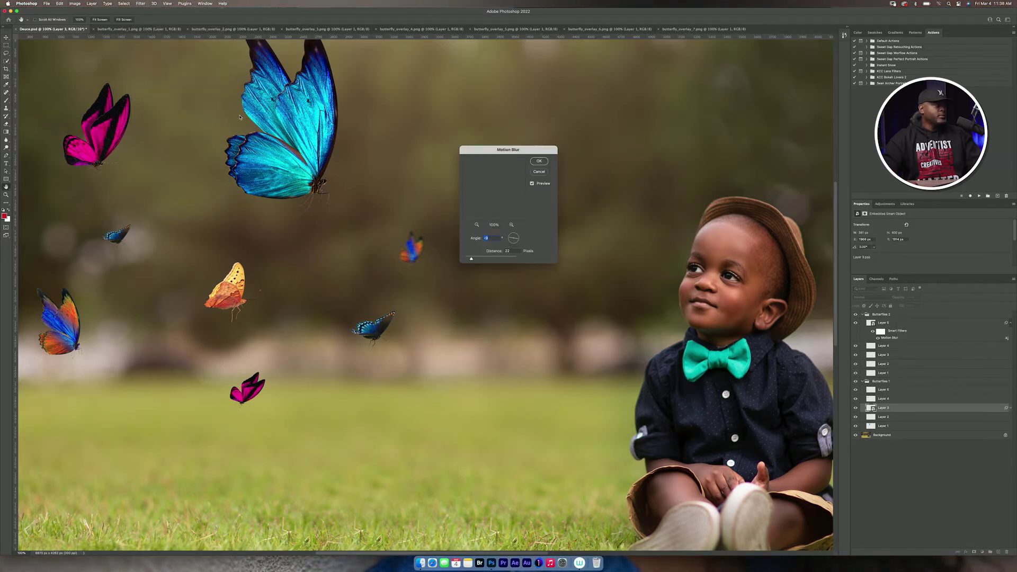
key("Return")
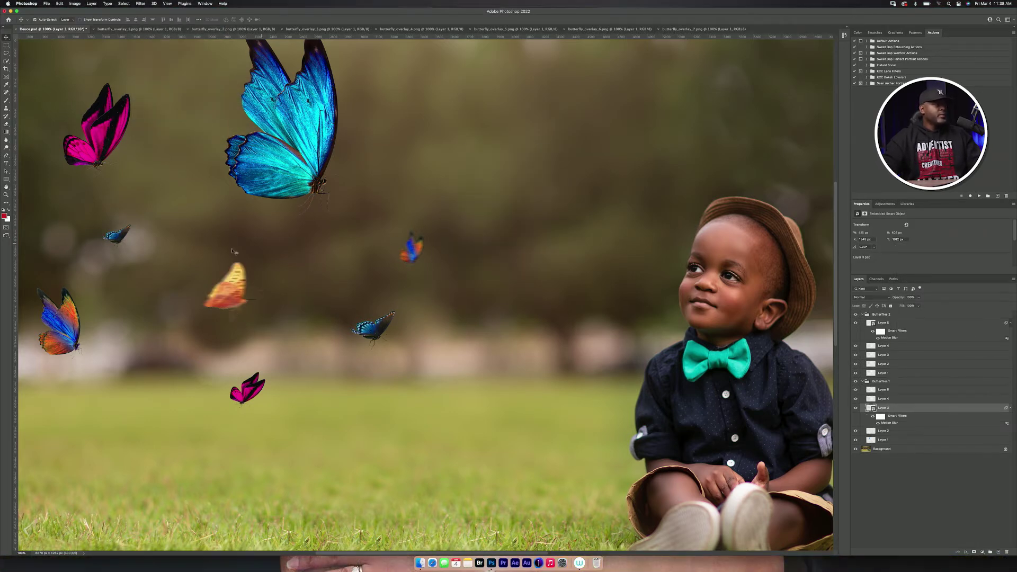
Convert Layer 2 in Butterflies 1 to a Smart Object and apply a 48-pixel Motion Blur to its dark blue butterfly.
left_click(884, 431)
right_click(896, 430)
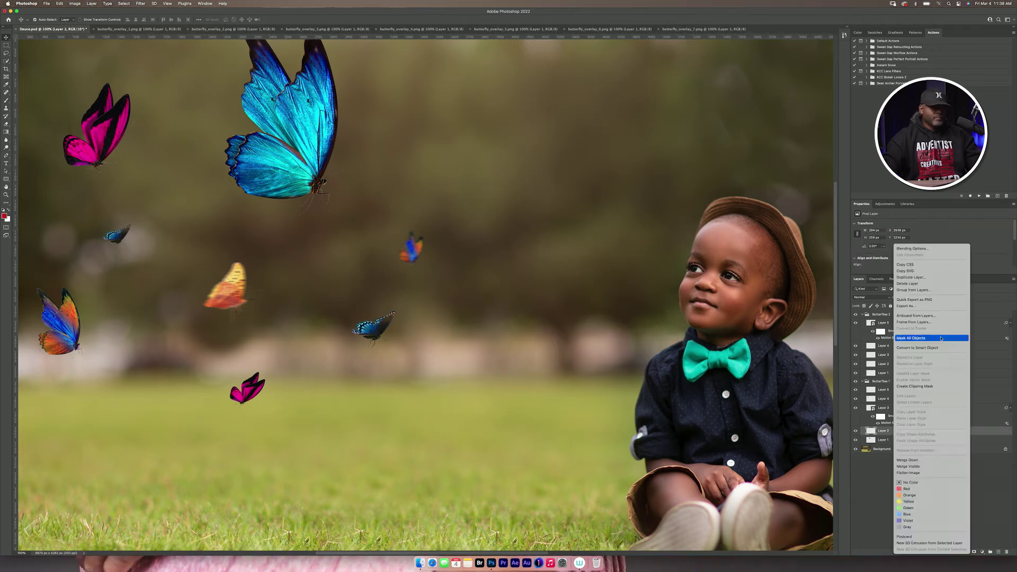
left_click(918, 347)
left_click(140, 4)
mouse_move(175, 81)
left_click(244, 112)
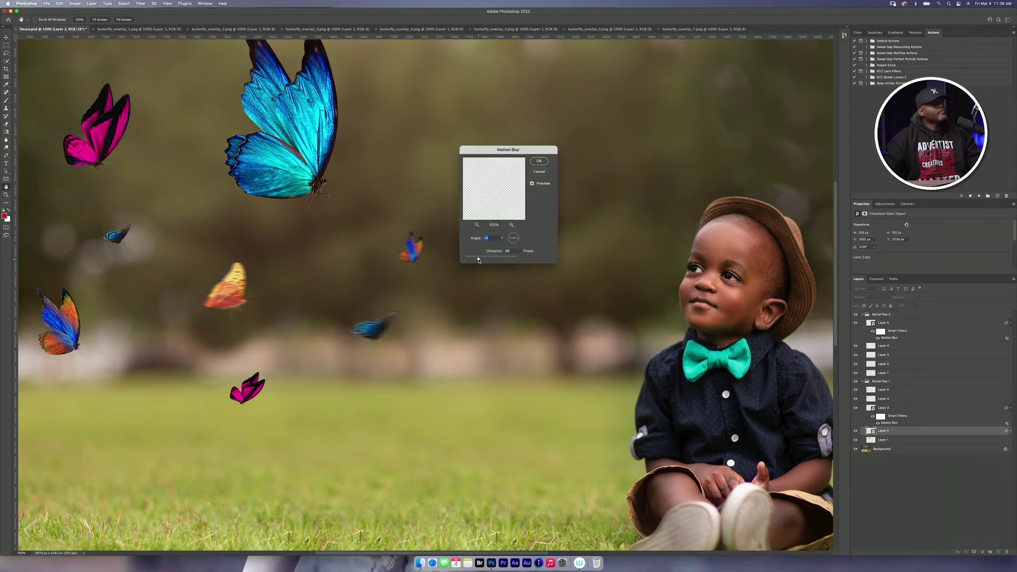
key("Return")
Convert Layer 1 in Butterflies 1 to a Smart Object and apply a 10-pixel Motion Blur to the large blue butterfly.
left_click(884, 454)
right_click(896, 453)
left_click(917, 347)
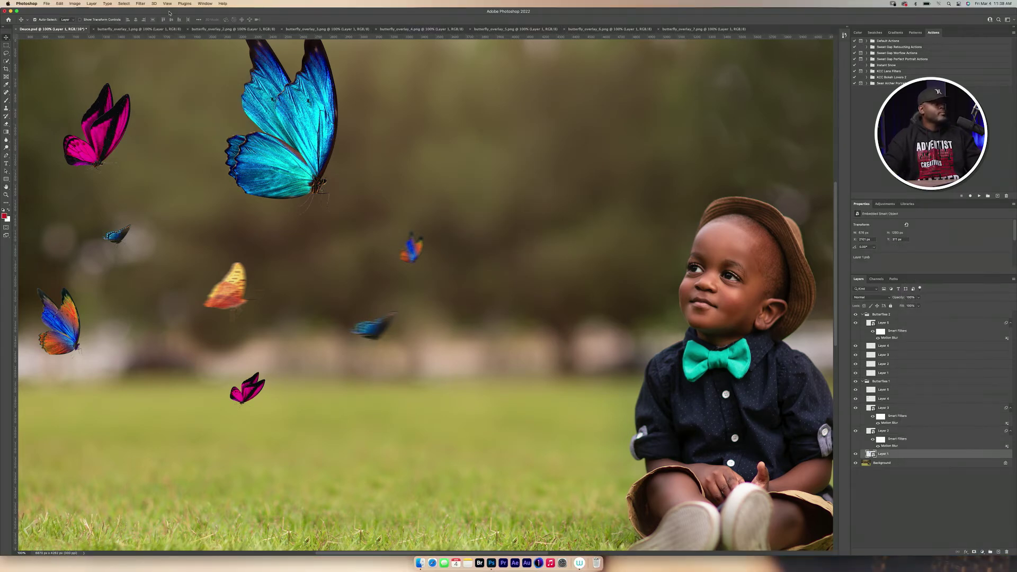
left_click(141, 3)
mouse_move(175, 82)
left_click(244, 112)
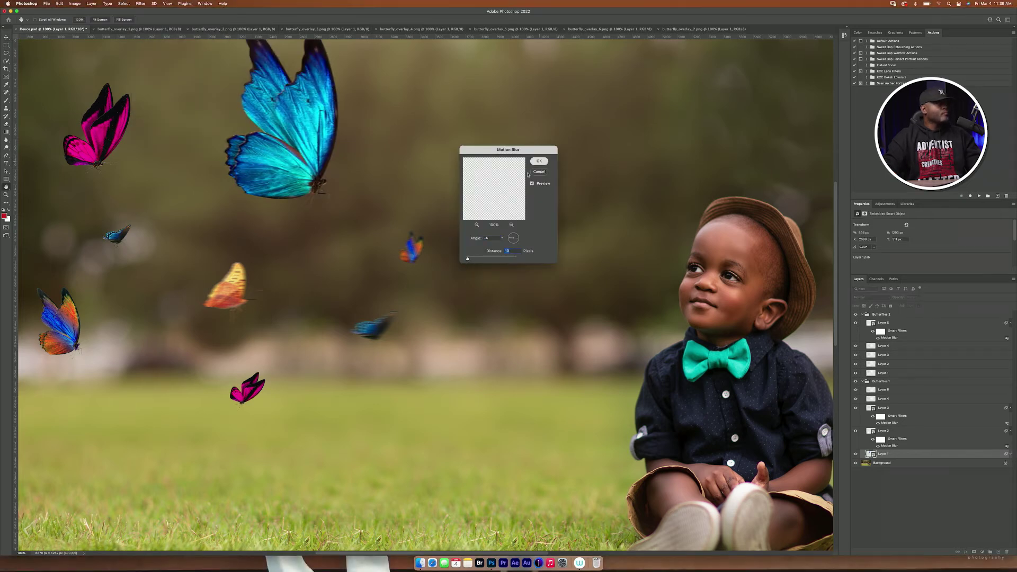
left_click(539, 161)
Edit the large blue butterfly's Motion Blur, setting the angle to -18 and the distance to 14 pixels.
double_click(889, 468)
left_click_drag(518, 239, 469, 259)
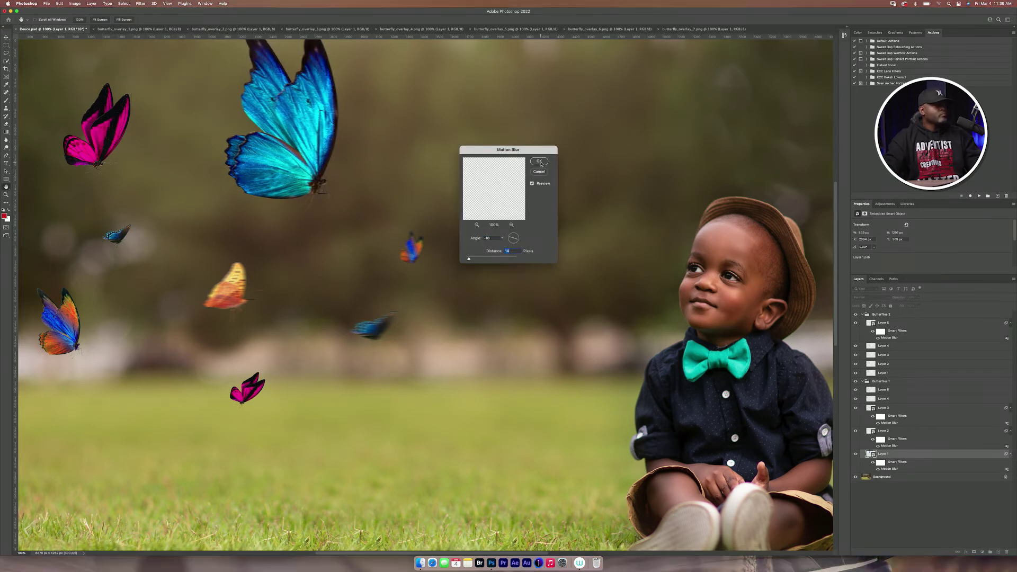
left_click(540, 161)
Convert Layer 4 in Butterflies 2 to a Smart Object and apply a 34-pixel Motion Blur to the small pink butterfly.
scroll(495, 281, "right", 1)
scroll(504, 281, "left", 5)
left_click(899, 347)
right_click(899, 347)
left_click(921, 348)
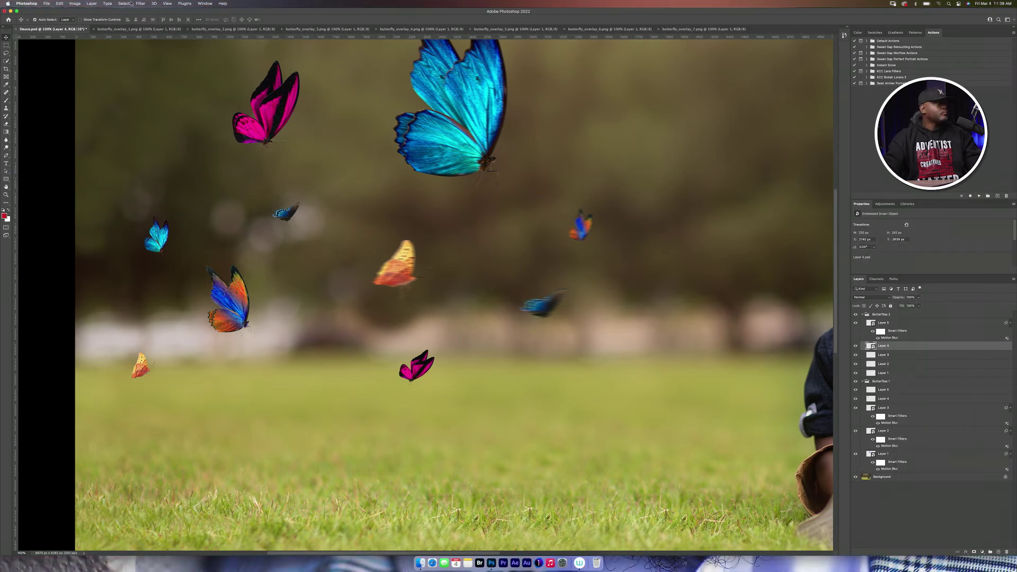
left_click(140, 3)
mouse_move(175, 82)
left_click(243, 113)
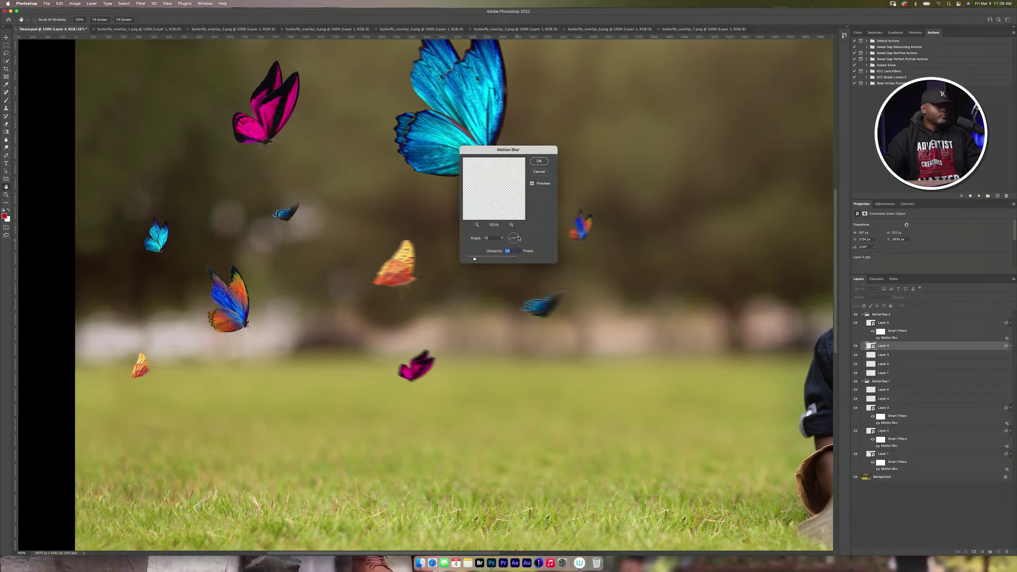
left_click(539, 161)
Convert Layer 5 in Butterflies 1 to a Smart Object and apply Motion Blur with an adjusted distance to the larger multicoloured butterfly.
left_click(235, 300)
right_click(899, 405)
left_click(921, 349)
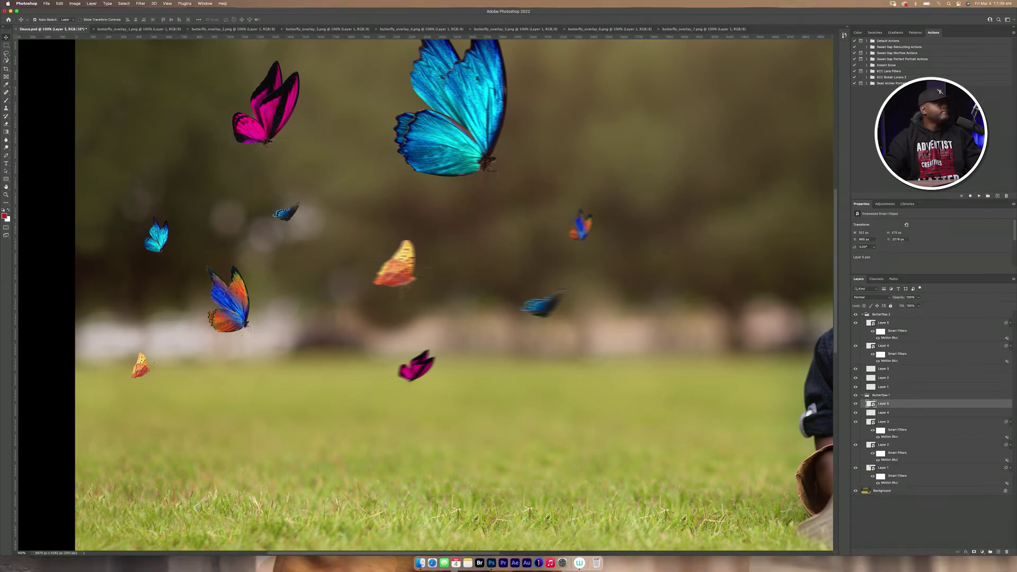
left_click(141, 3)
mouse_move(175, 82)
left_click(244, 112)
left_click_drag(473, 259, 475, 260)
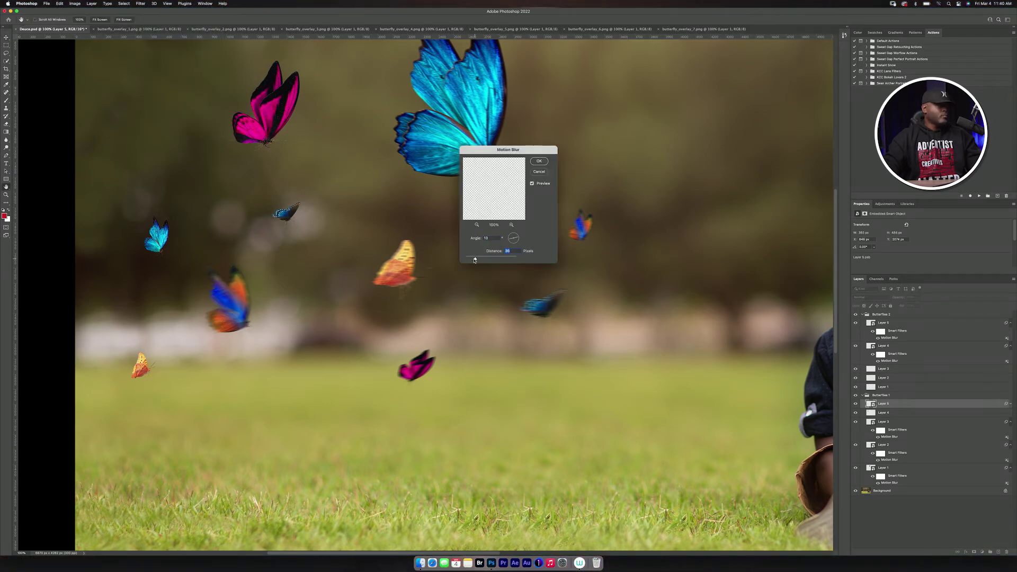
key("Return")
Convert Layer 3 in Butterflies 2 to a Smart Object and apply Motion Blur with a slightly shorter distance to the small orange butterfly.
right_click(895, 368)
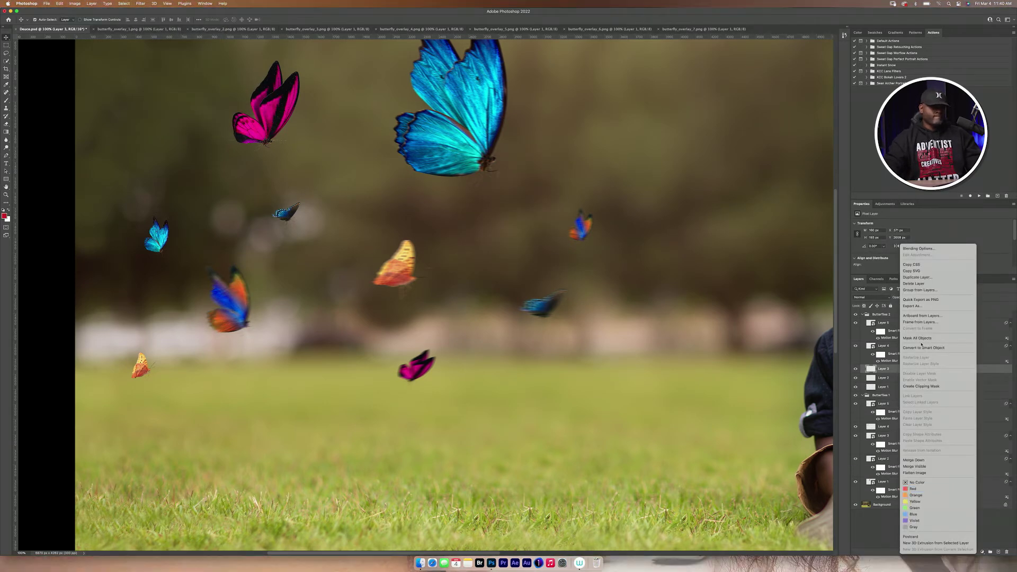
left_click(922, 347)
left_click(140, 3)
mouse_move(174, 82)
left_click(244, 112)
left_click_drag(474, 260, 474, 261)
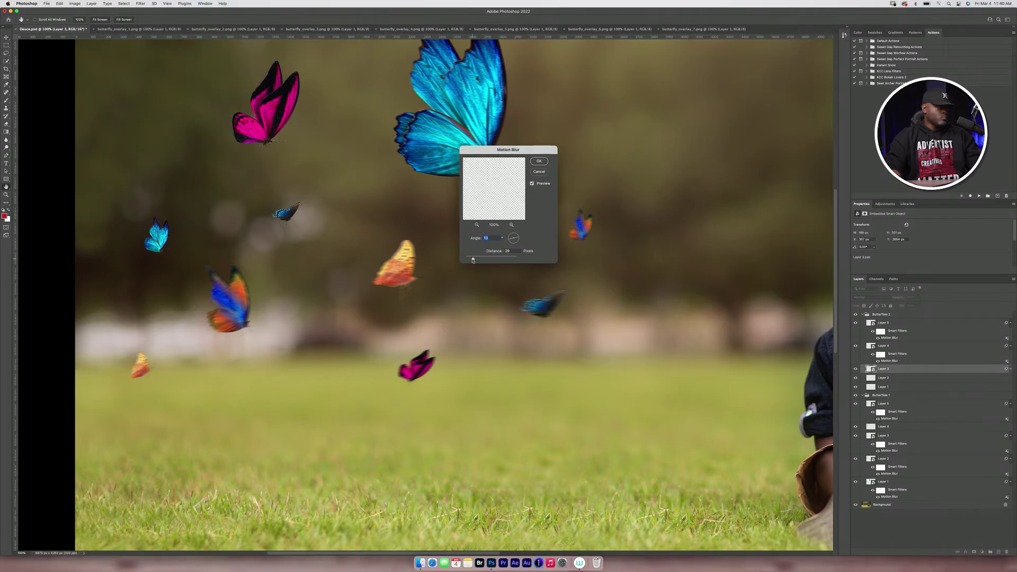
key("Return")
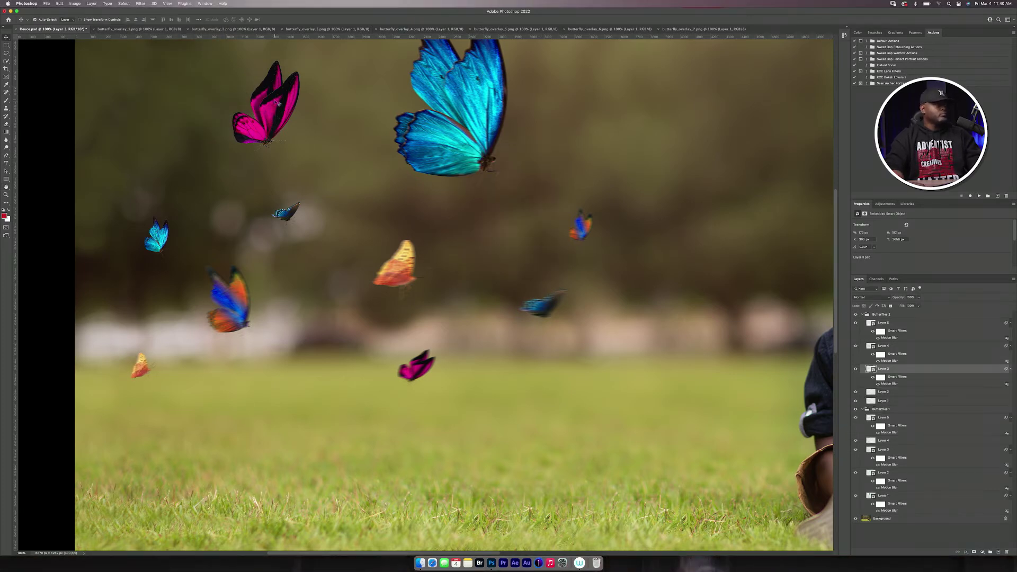
Convert Layer 4 in Butterflies 1 to a Smart Object and blur the larger pink butterfly with Motion Blur at angle -27, distance 30 pixels.
right_click(895, 440)
left_click(922, 348)
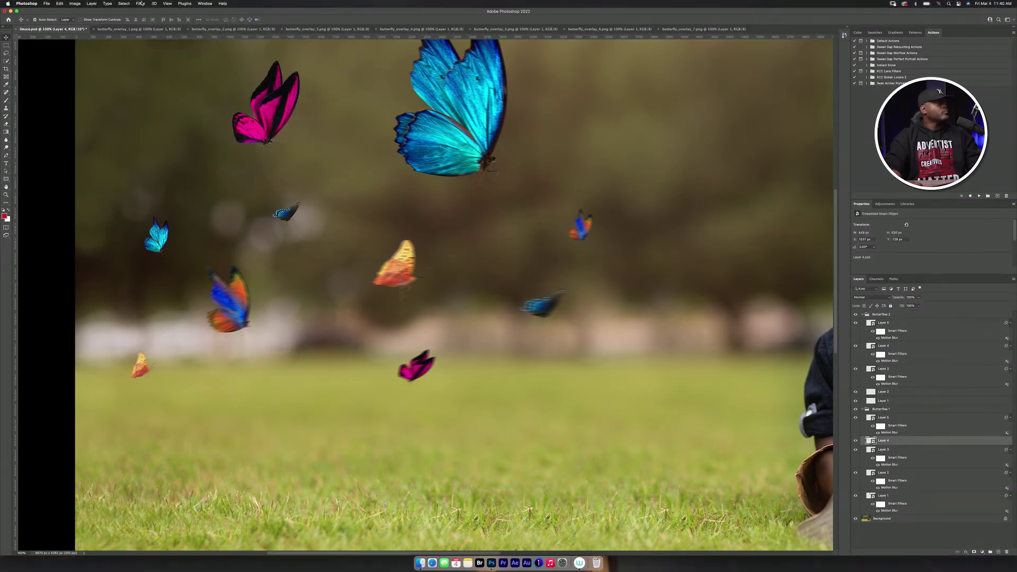
left_click(142, 3)
mouse_move(175, 82)
left_click(249, 113)
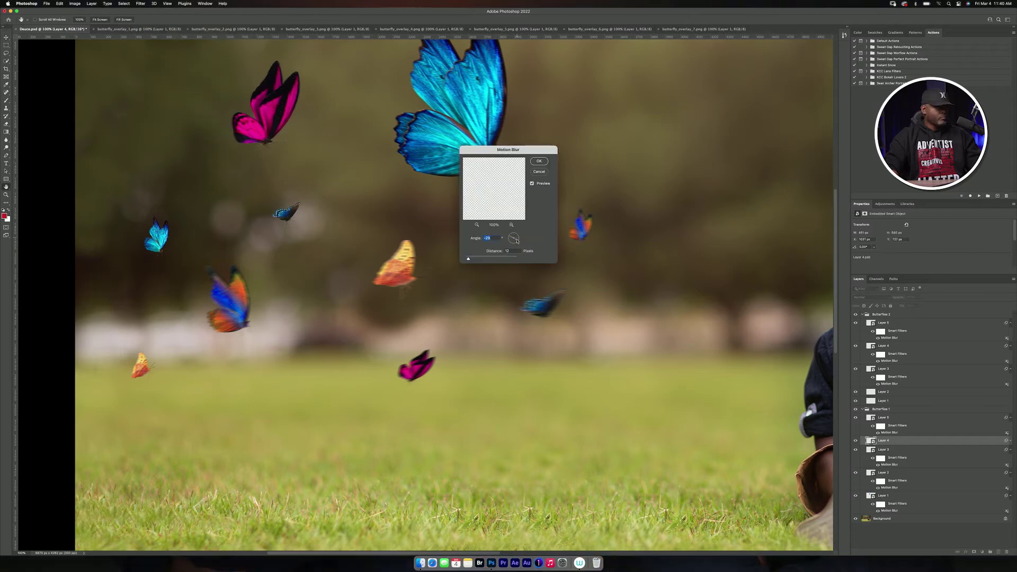
left_click(539, 163)
Convert Layer 2 in Butterflies 2 to a Smart Object and apply Motion Blur to the small dark blue butterfly.
right_click(895, 391)
left_click(922, 348)
left_click(142, 4)
mouse_move(175, 82)
left_click(249, 113)
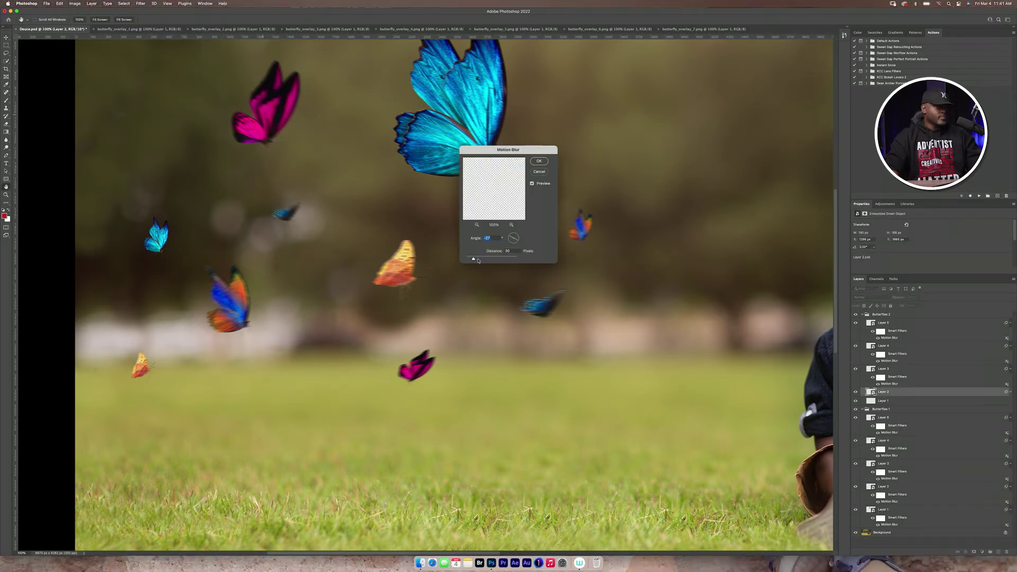
key("Return")
Make Layer 1 in Butterflies 2 a Smart Object and apply a 46-pixel Motion Blur to the small bright blue butterfly.
left_click(274, 123)
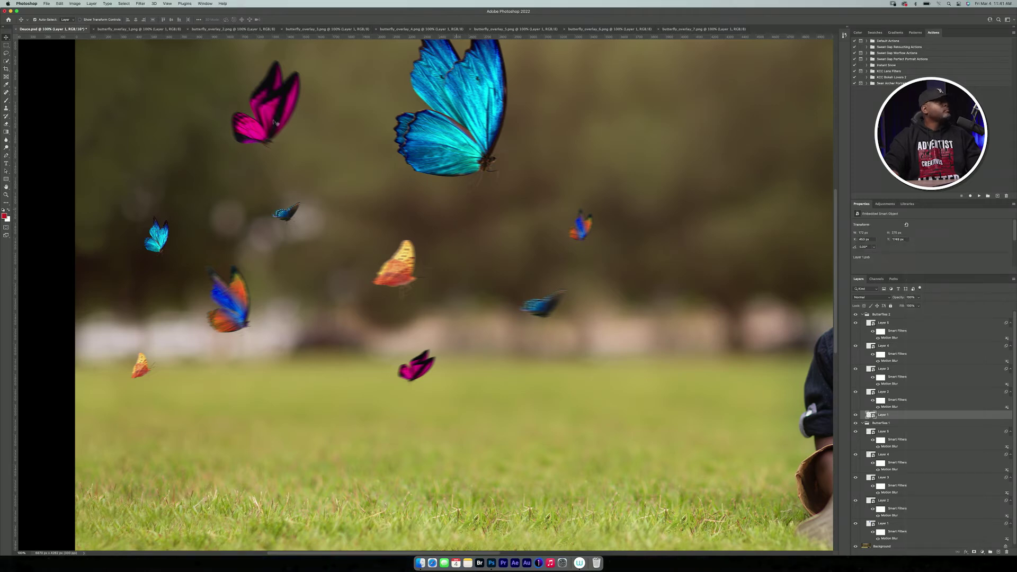
left_click(142, 3)
mouse_move(175, 82)
left_click(249, 113)
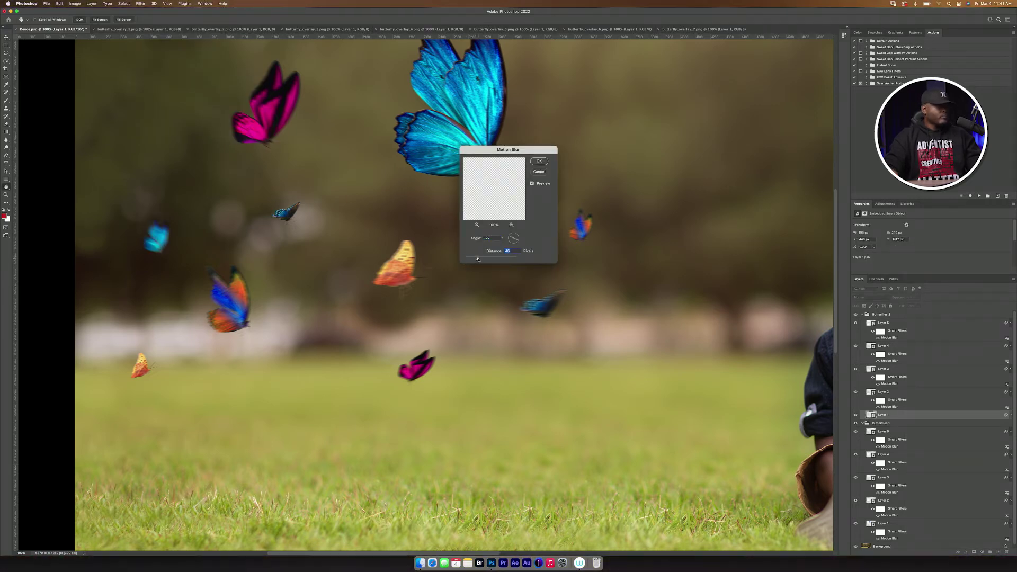
left_click(540, 161)
Collapse both butterfly groups and fit the whole image in view.
left_click(863, 314)
left_click(863, 321)
key("super+0")
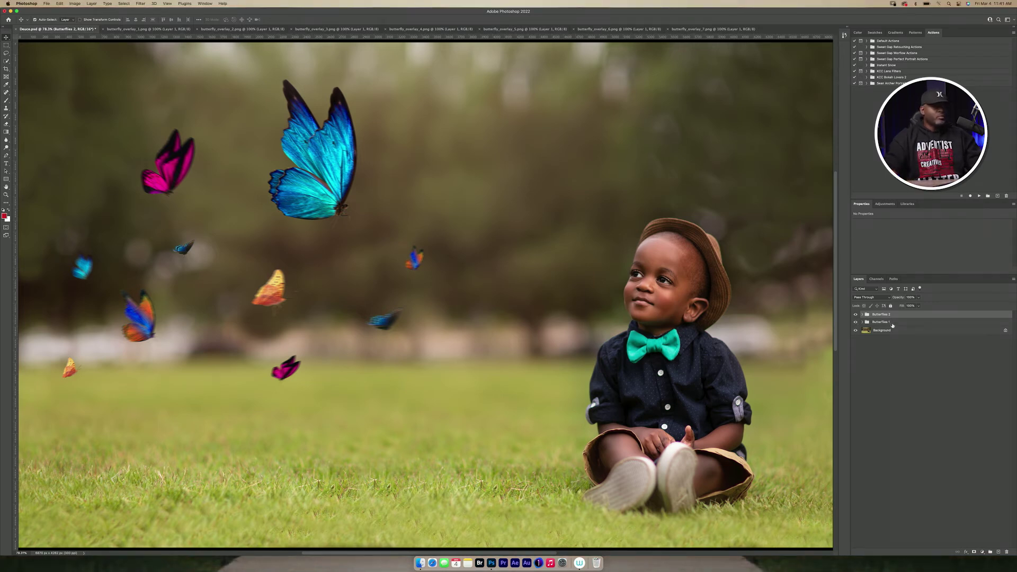
Reopen the Motion Blur smart filter on Layer 5 in Butterflies 1 and reduce its distance.
left_click(863, 321)
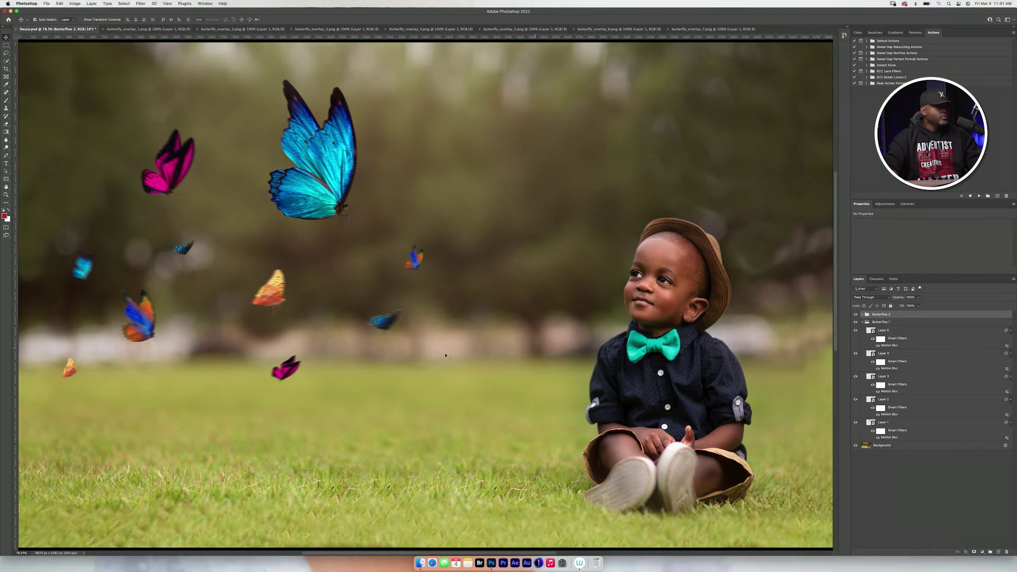
left_click(289, 378)
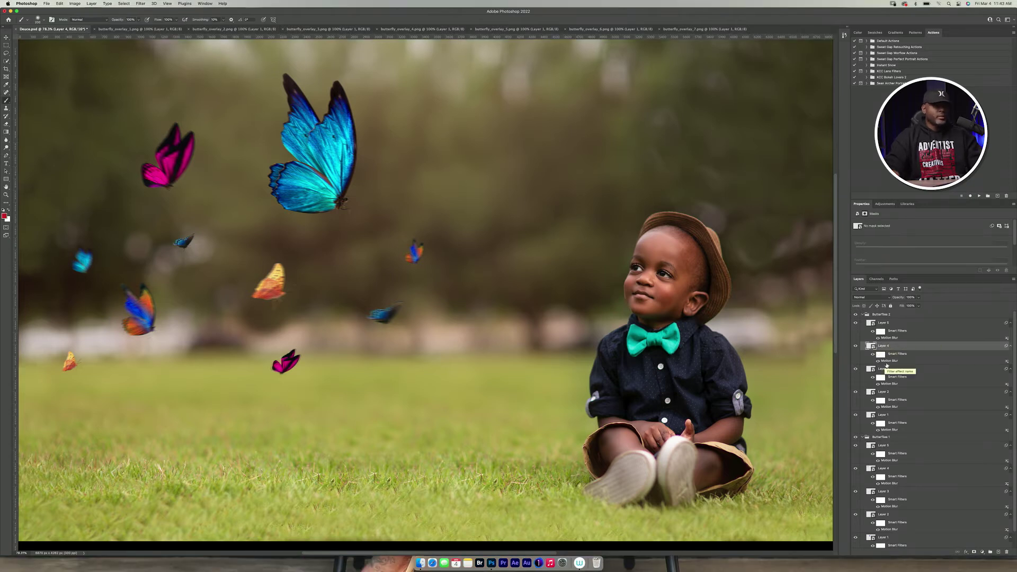
key("v")
left_click(909, 445)
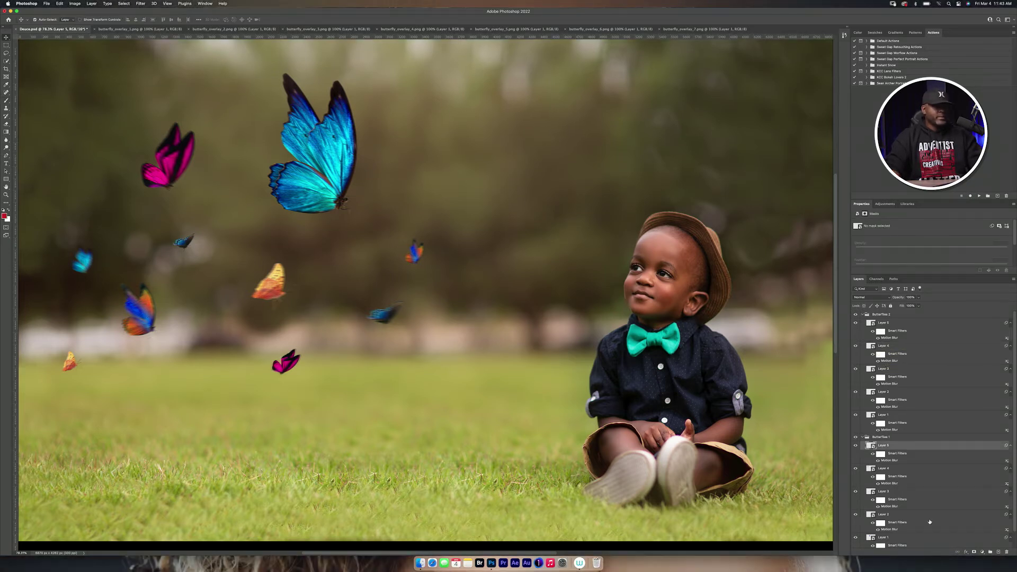
double_click(890, 460)
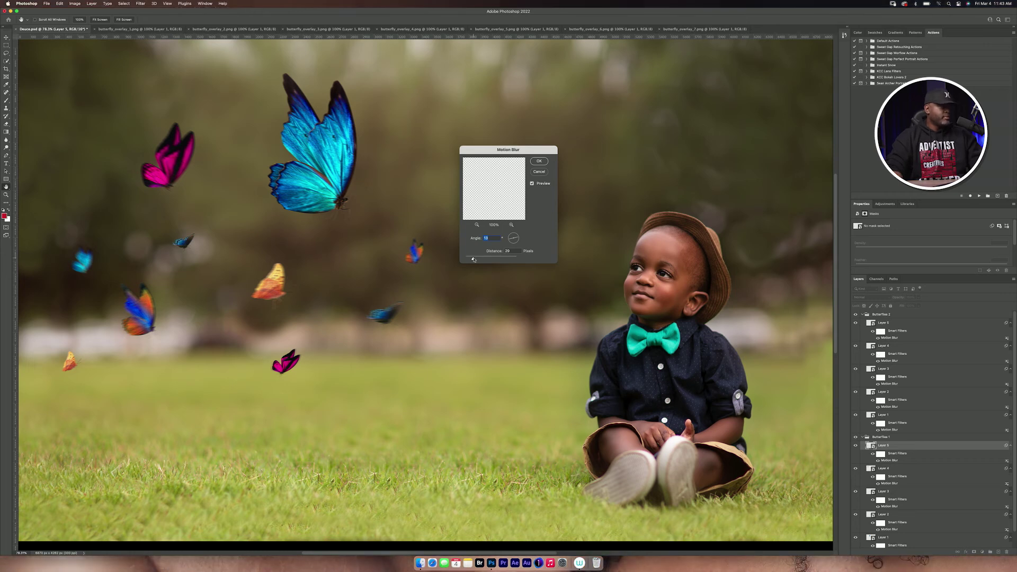
left_click_drag(470, 261, 468, 259)
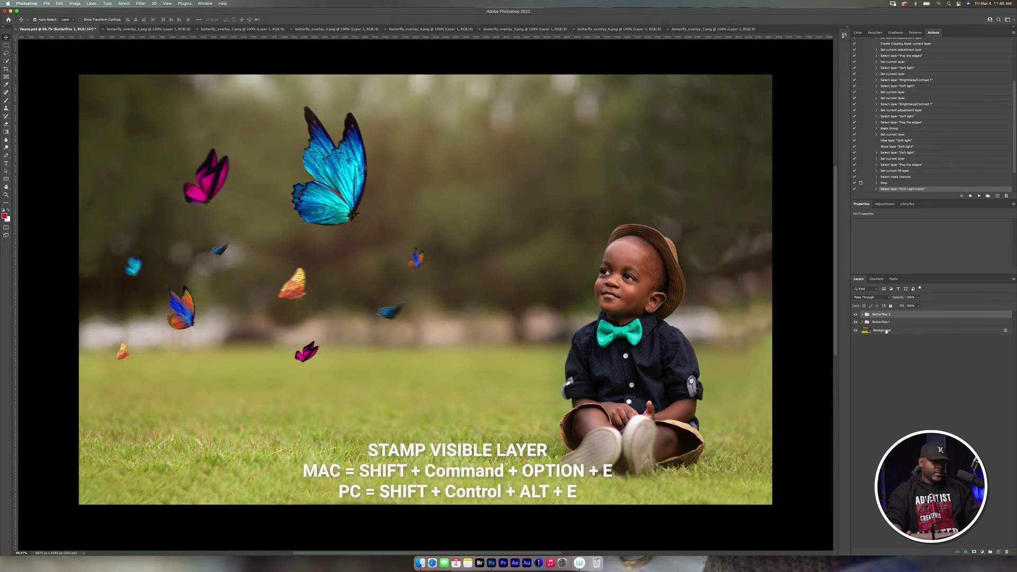
Stamp all visible layers into a new layer and run the KCC Light tricks action on it.
key("alt+shift+super+e")
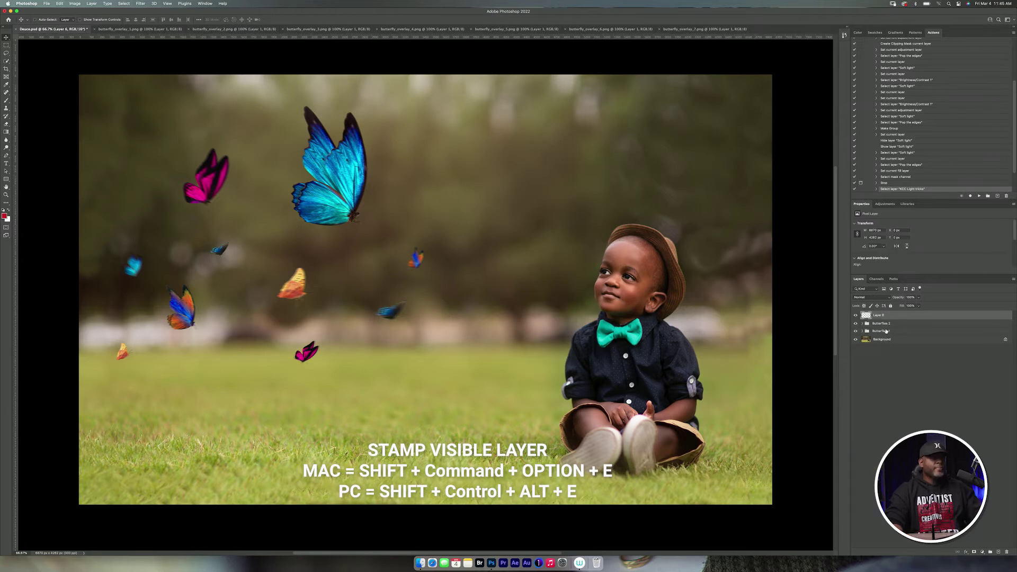
scroll(876, 89, "up", 4)
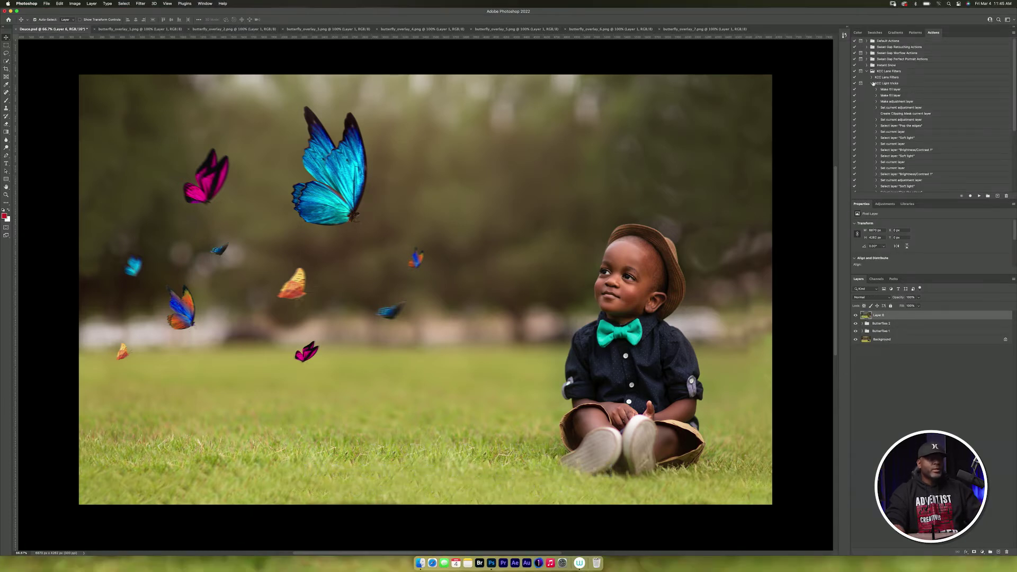
left_click(873, 83)
left_click(886, 84)
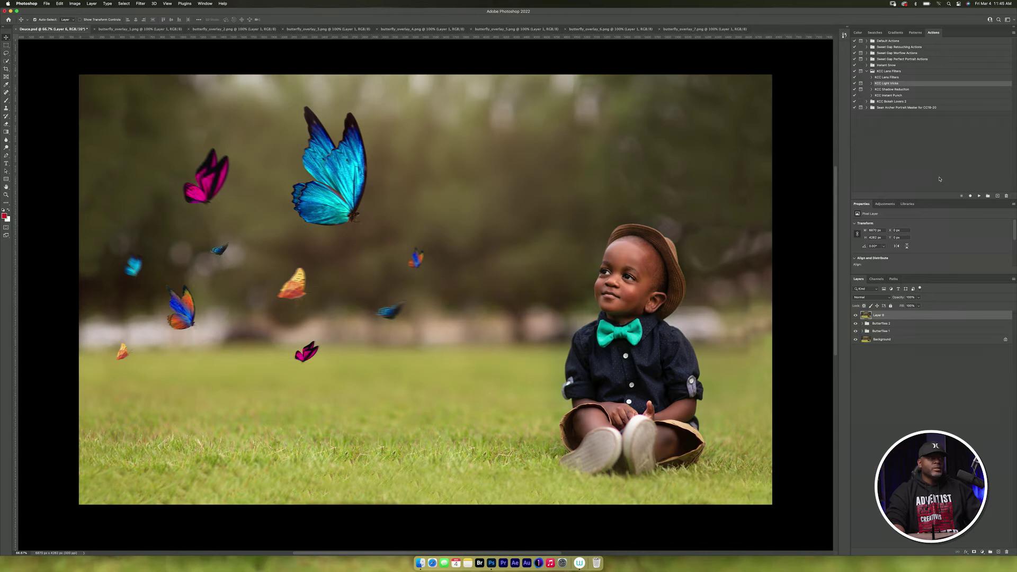
left_click(978, 196)
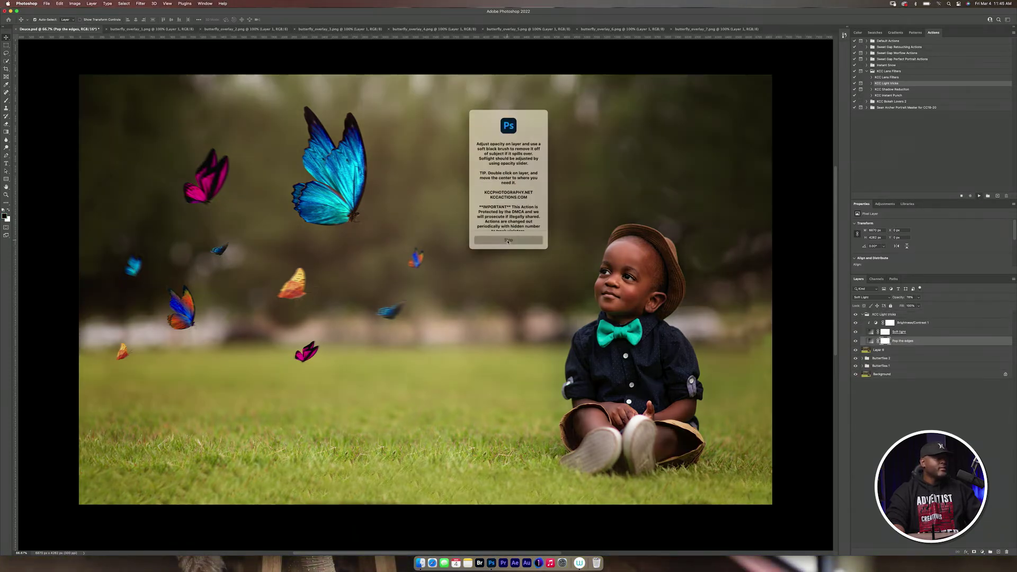
left_click(508, 241)
Lower the KCC Light tricks group's opacity to about 53% and compare the image with the group hidden and shown.
left_click(889, 316)
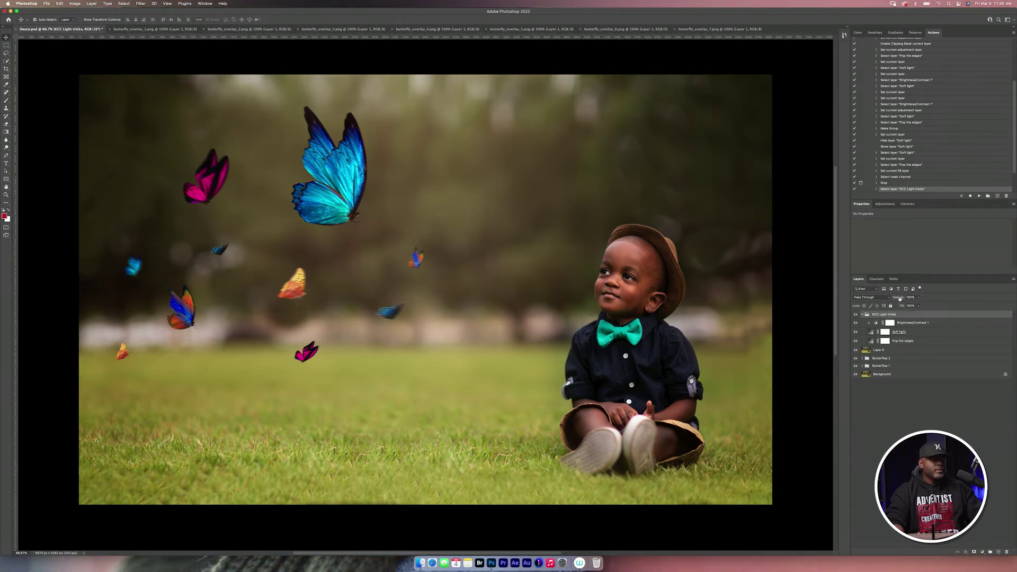
left_click_drag(896, 299, 892, 301)
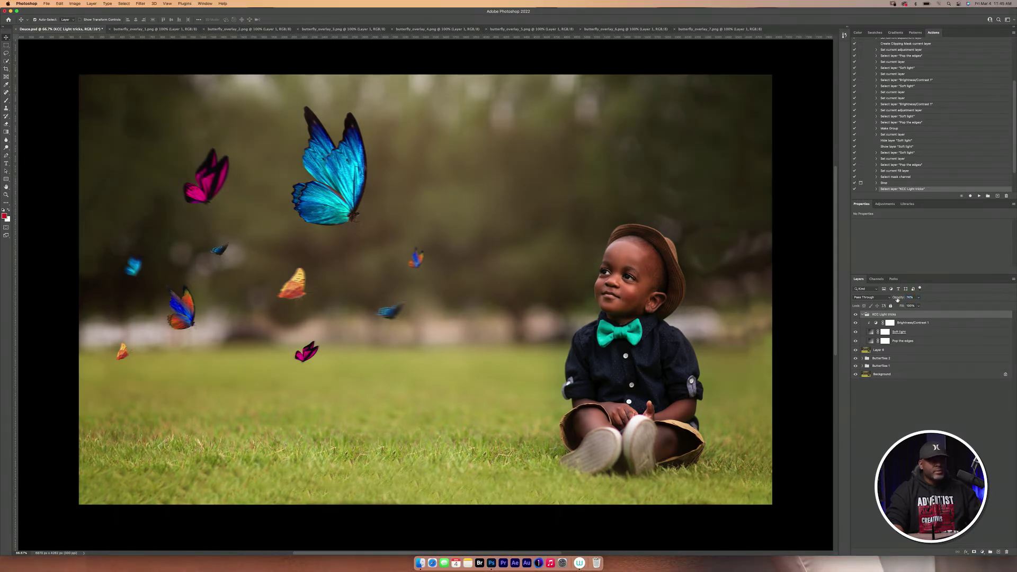
left_click_drag(899, 298, 894, 298)
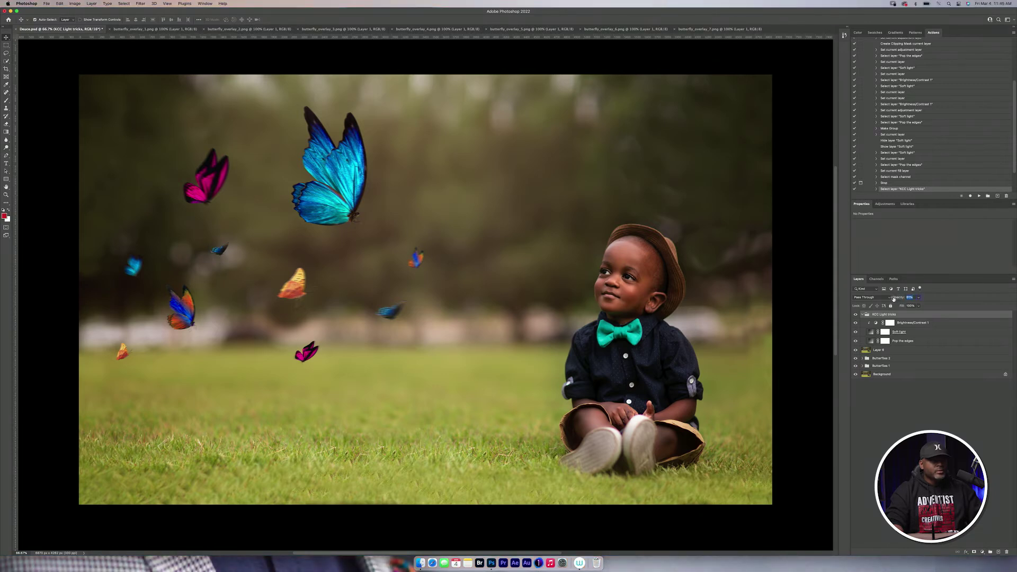
left_click(856, 314)
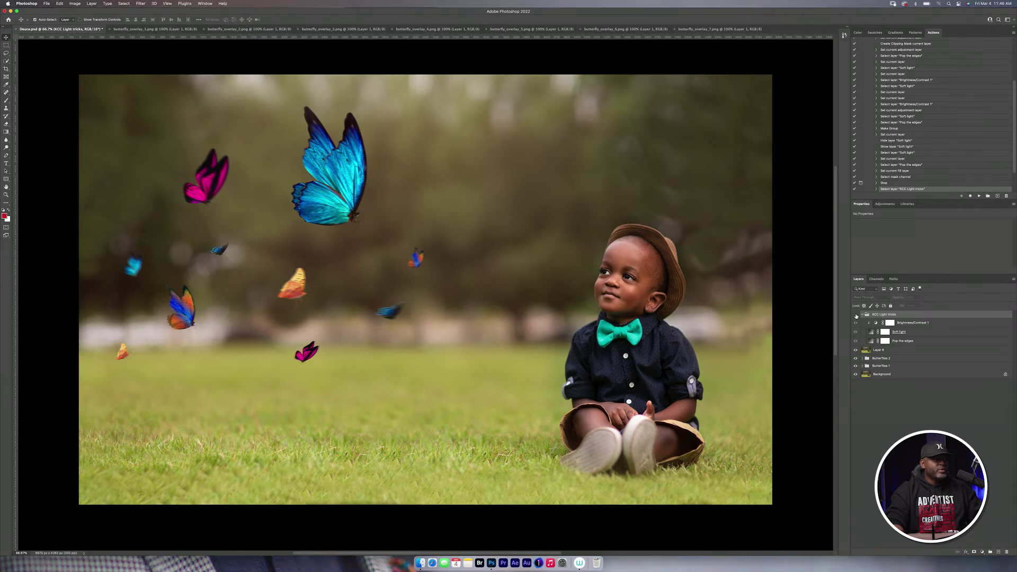
left_click(856, 315)
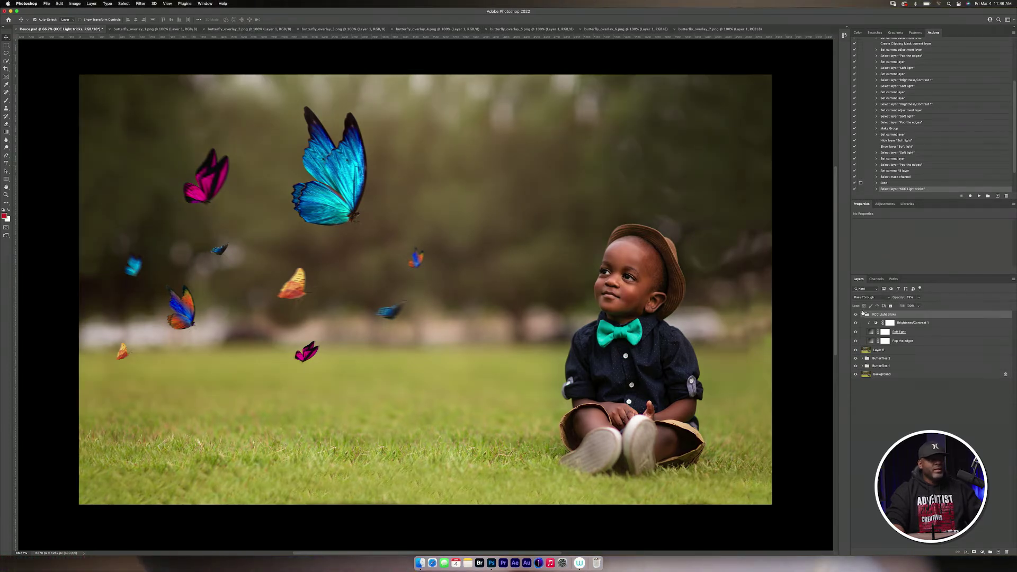
Collapse the KCC Light tricks group and run the KCC Lens Filters action.
left_click(862, 315)
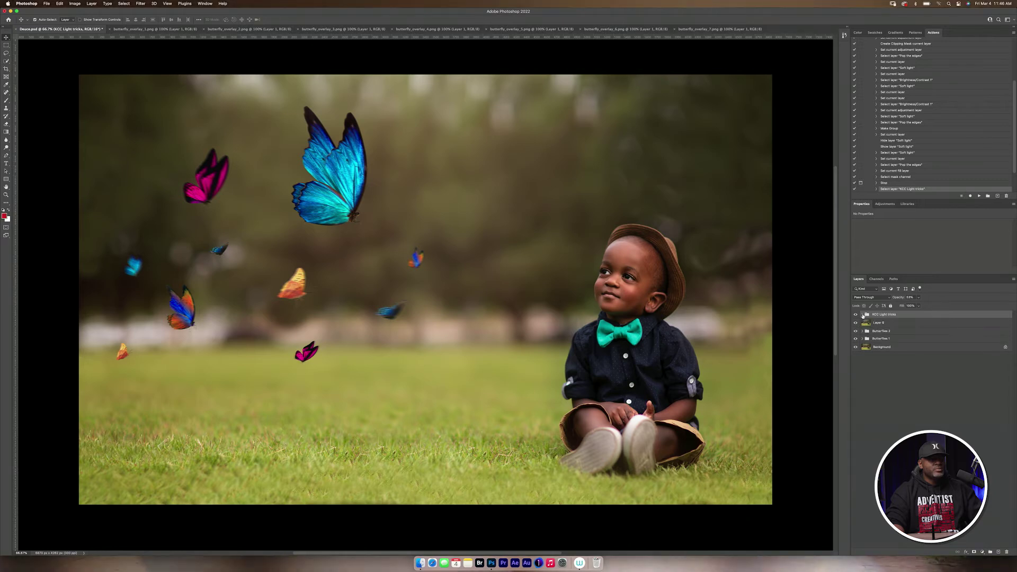
scroll(900, 106, "up", 10)
left_click(871, 84)
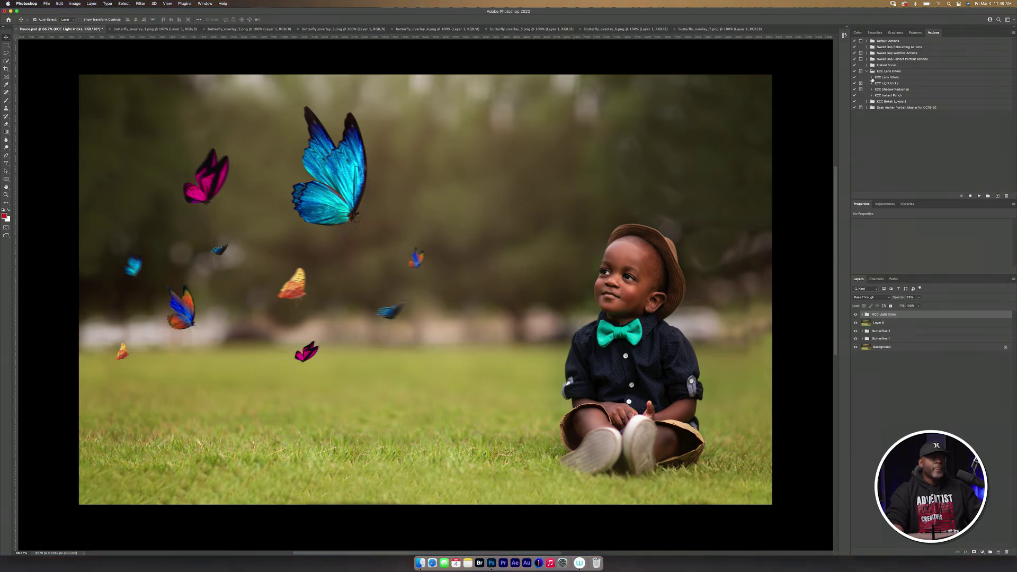
left_click(887, 78)
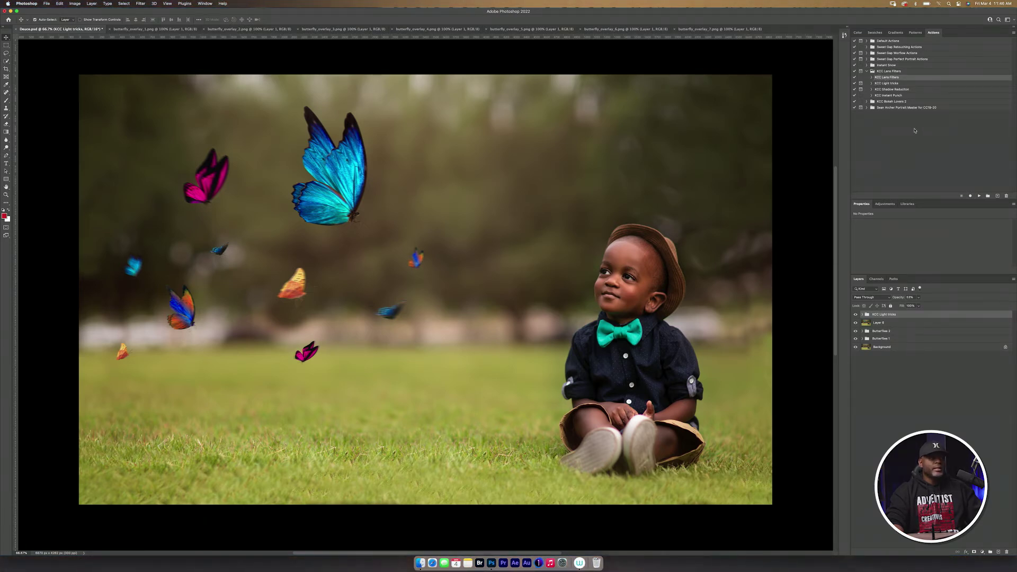
left_click(979, 197)
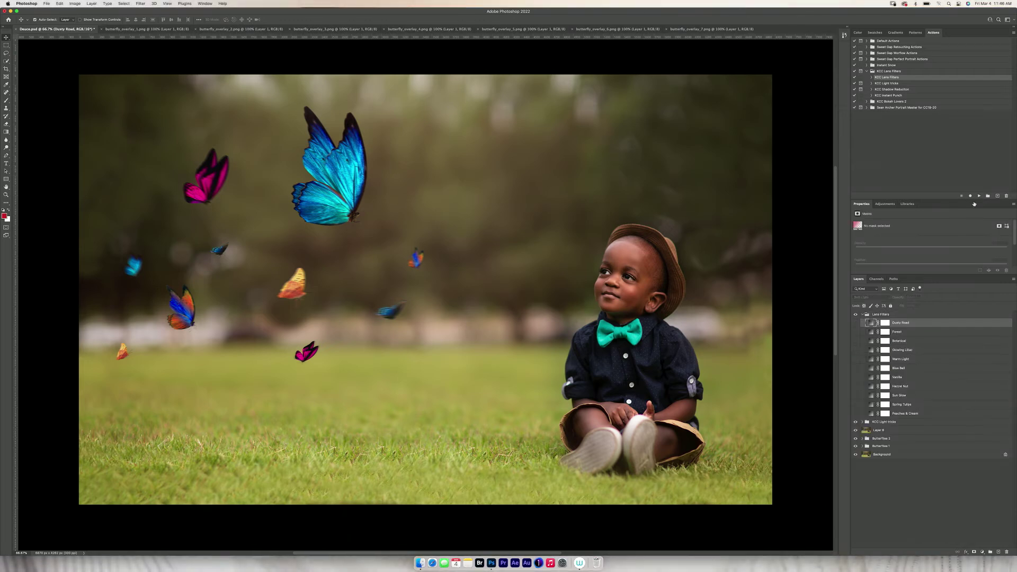
Show the Sun Glow filter layer in the Lens Filters group and lower its opacity to about 20%.
left_click(856, 396)
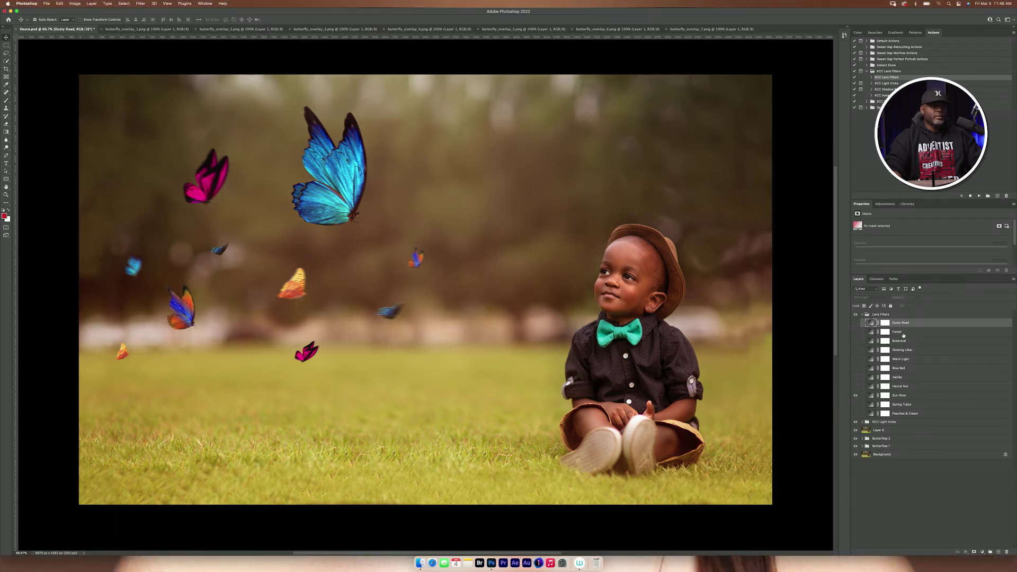
left_click(915, 396)
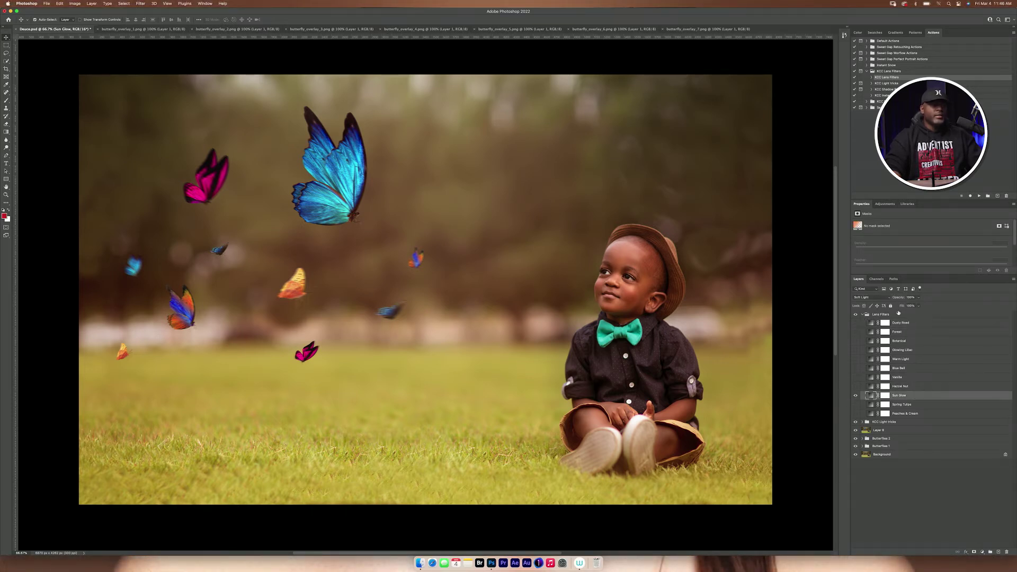
left_click_drag(901, 298, 892, 300)
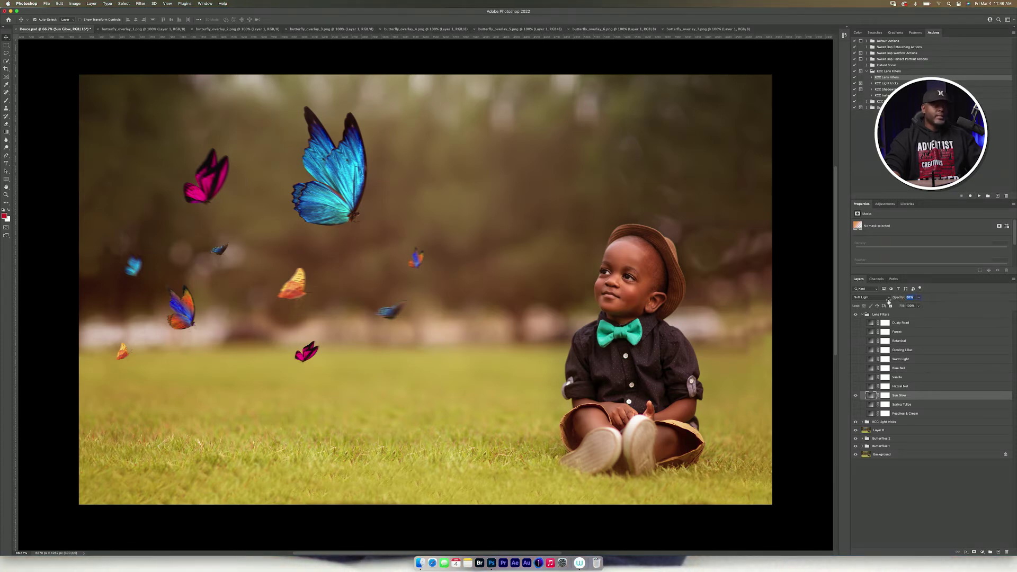
left_click_drag(886, 302, 884, 303)
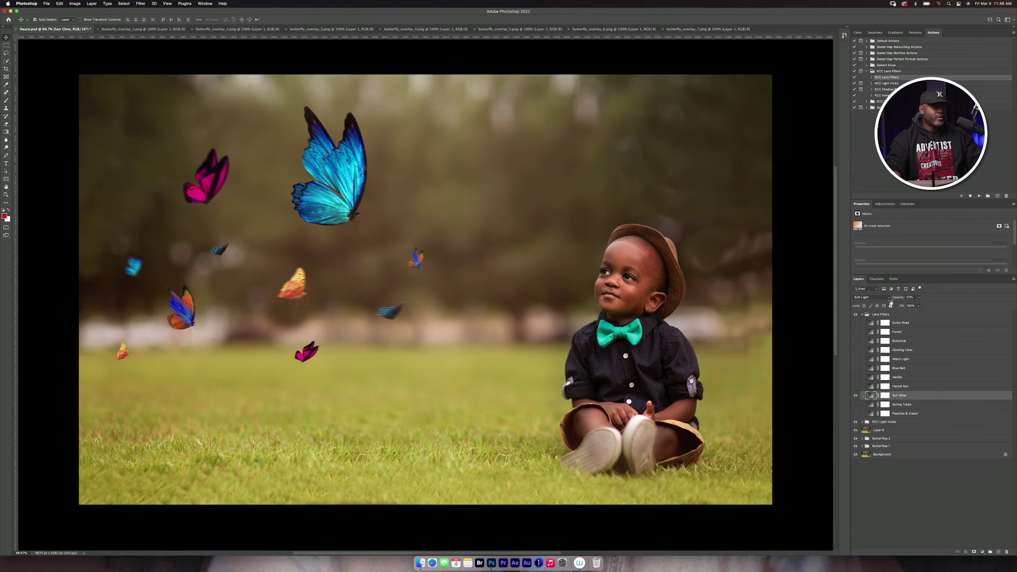
key("Return")
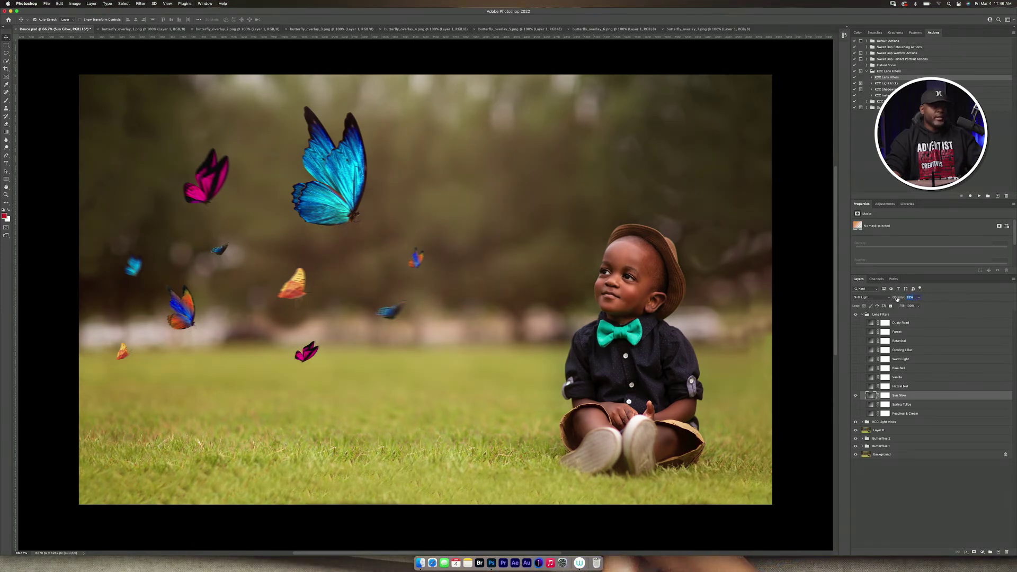
key("Return")
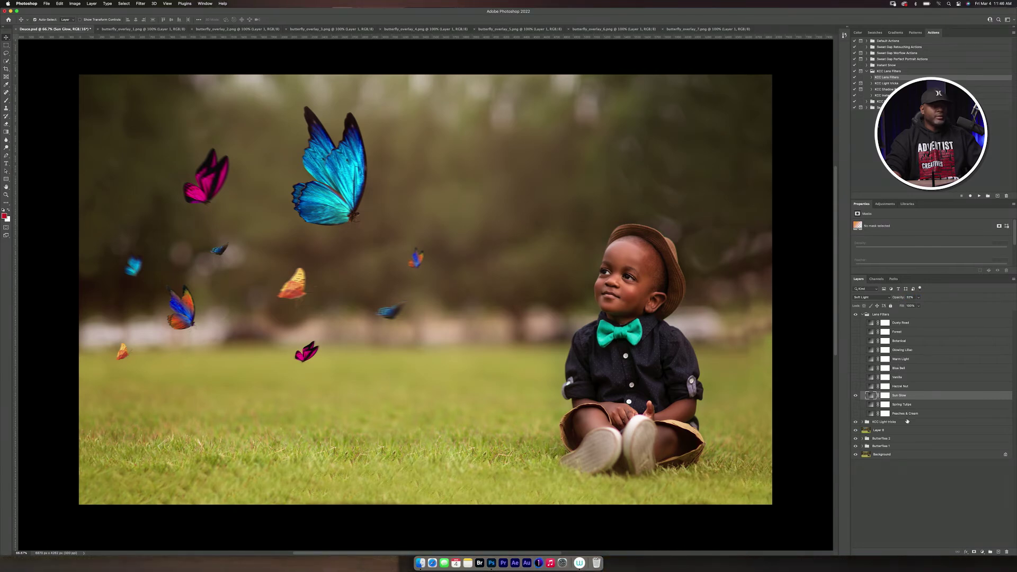
Show the Peaches & Cream filter layer, lower its opacity and compare the image with it hidden and shown.
left_click(855, 413)
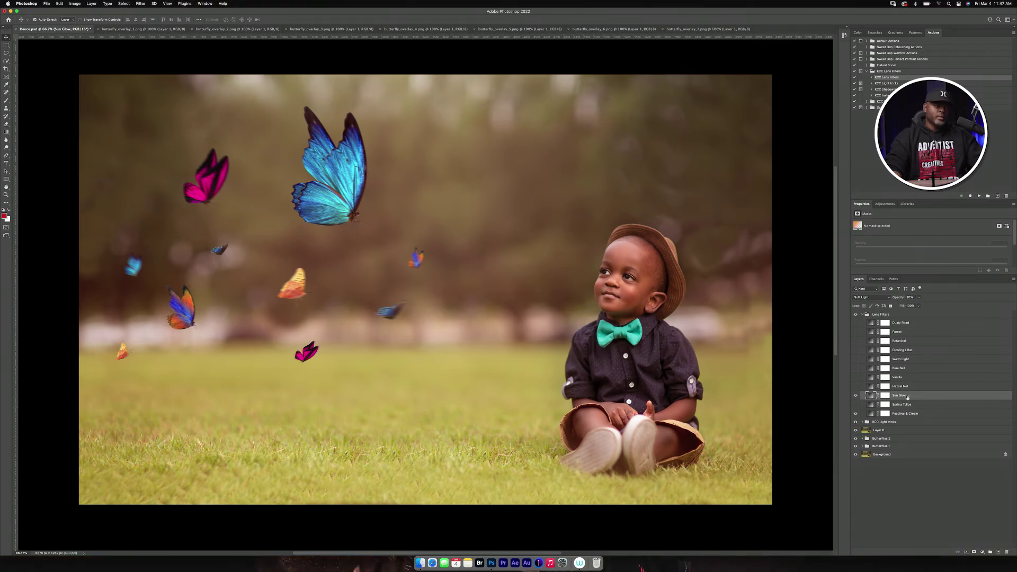
left_click(906, 414)
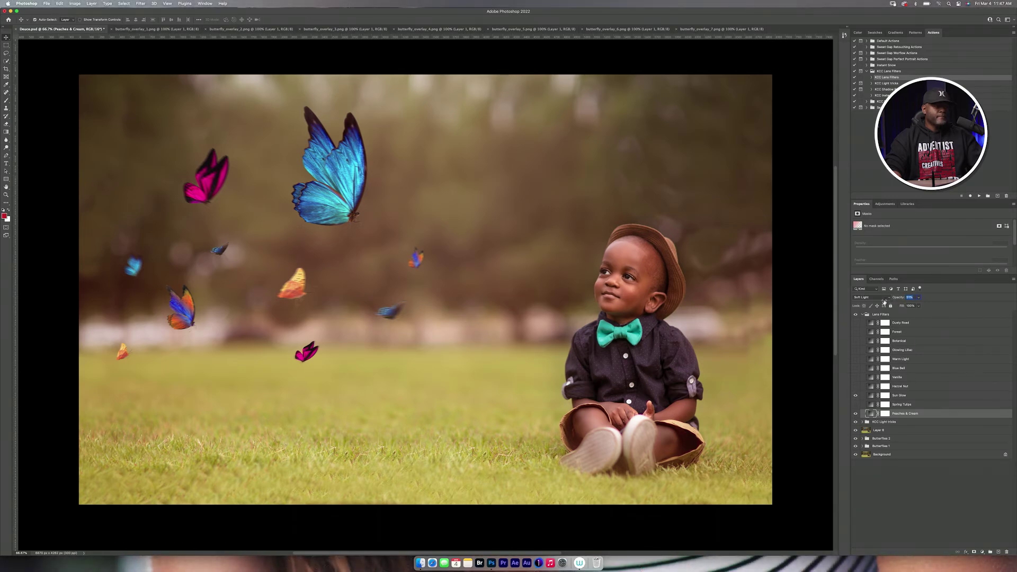
left_click_drag(884, 302, 884, 302)
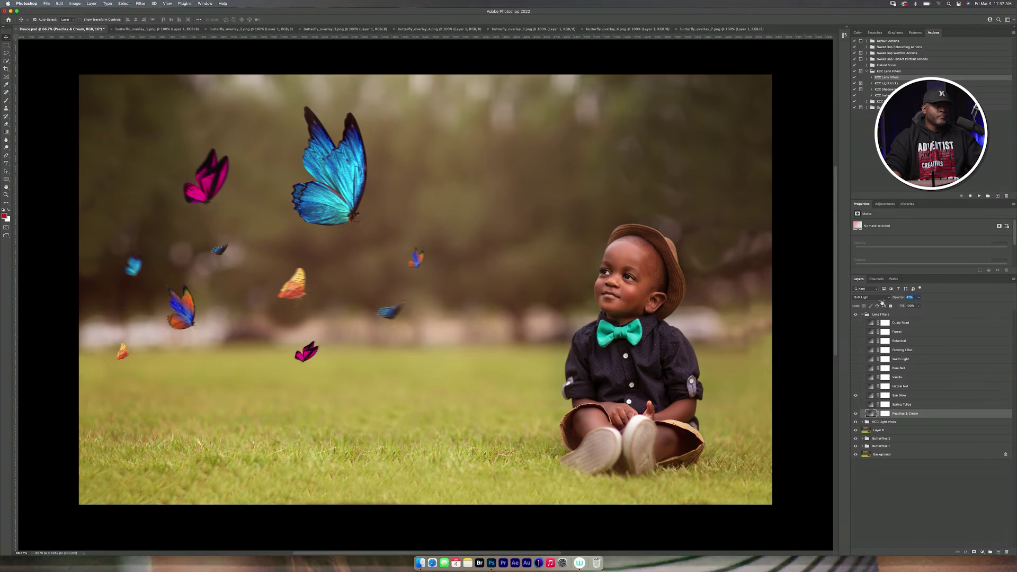
left_click(855, 413)
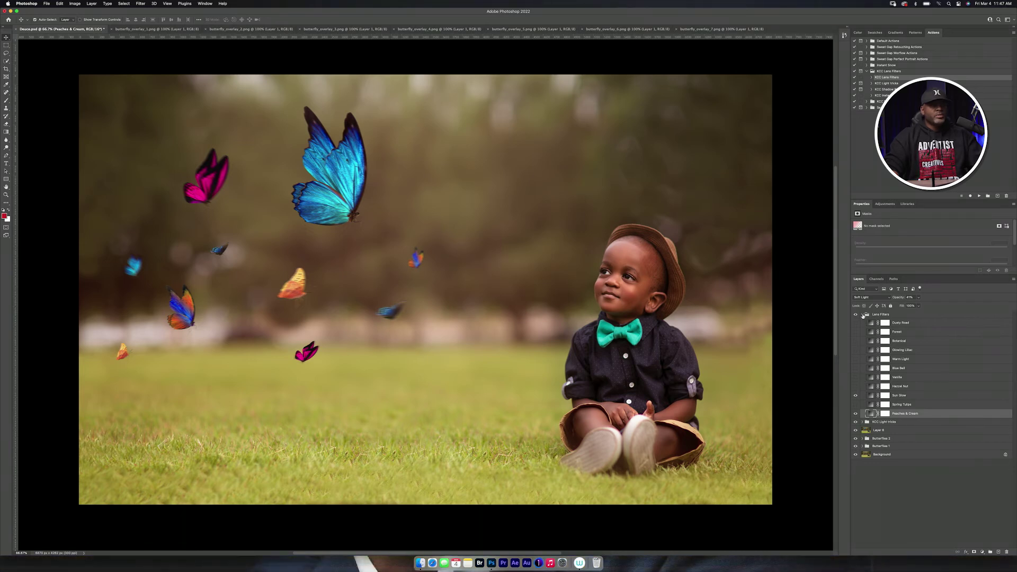
Add a layer mask to the collapsed Lens Filters group and paint black with an enlarged brush over the boy to reduce the tint.
left_click(863, 315)
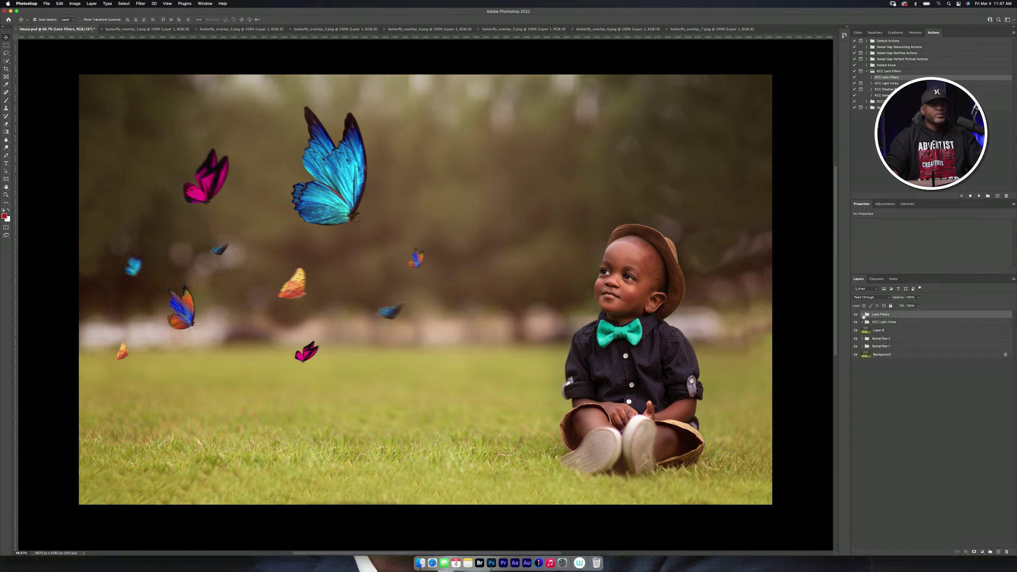
left_click(975, 552)
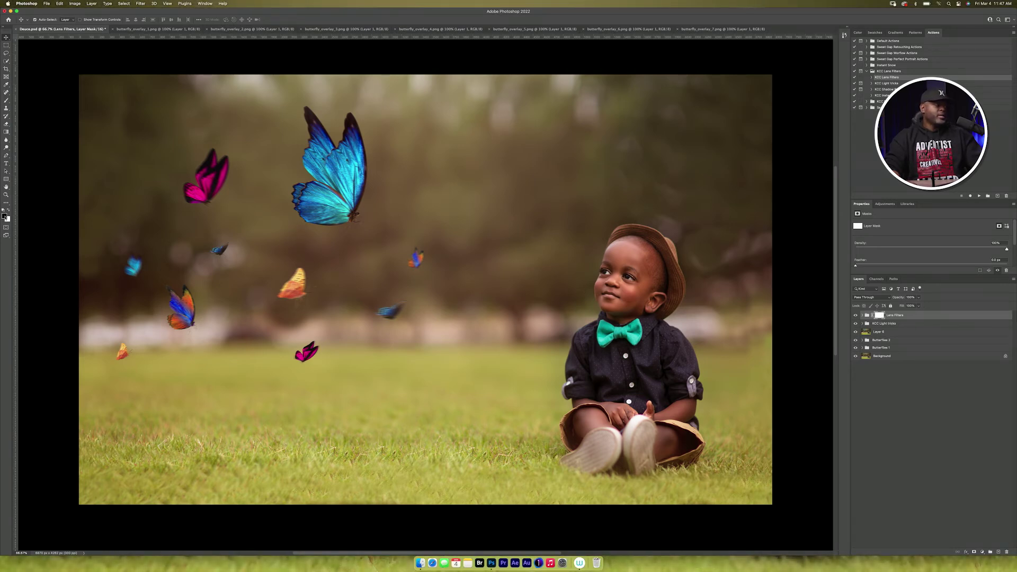
key("b")
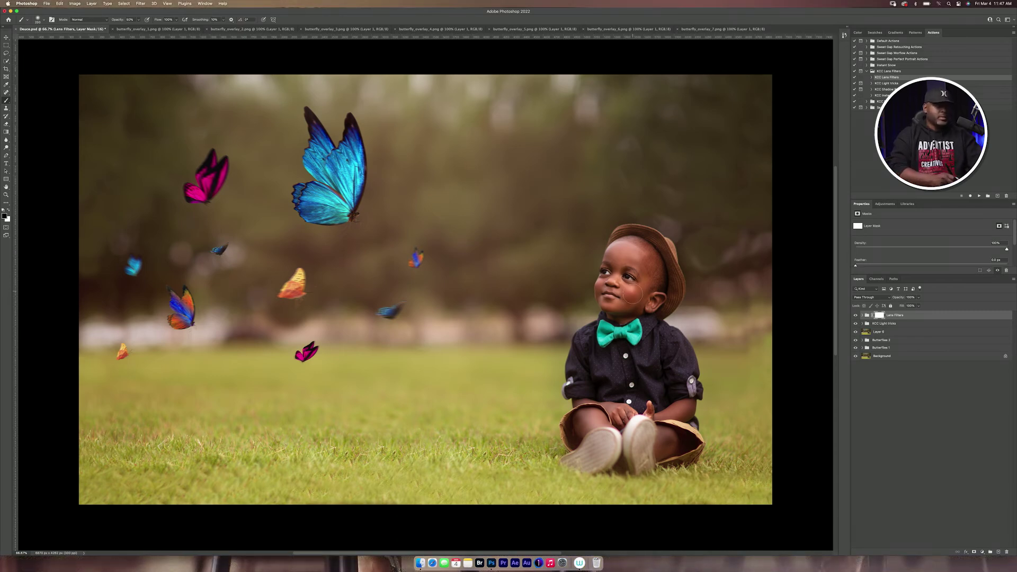
key("bracketright")
key("bracketright")
key("bracketright")
key("bracketright")
key("bracketright")
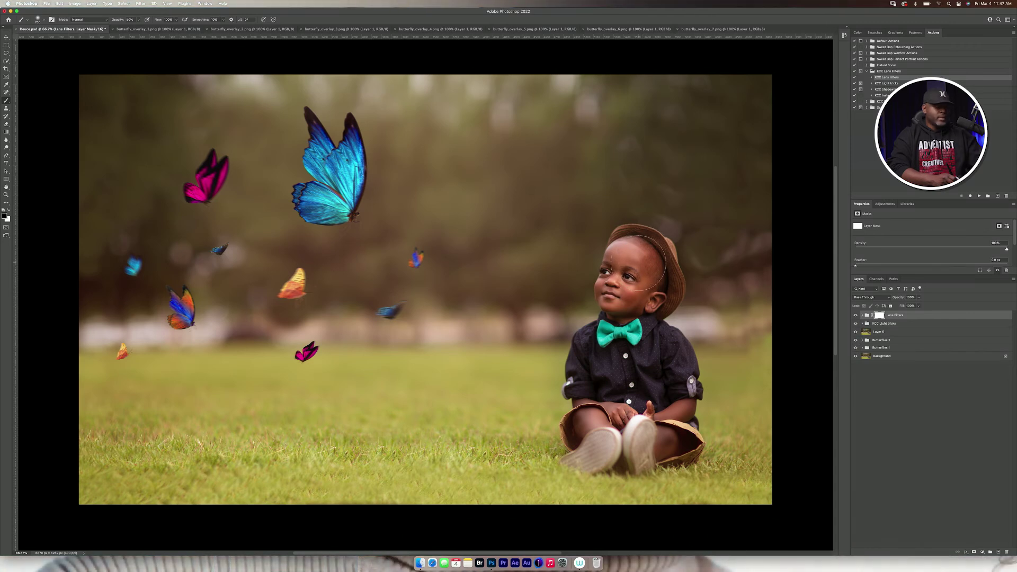
key("super+plus")
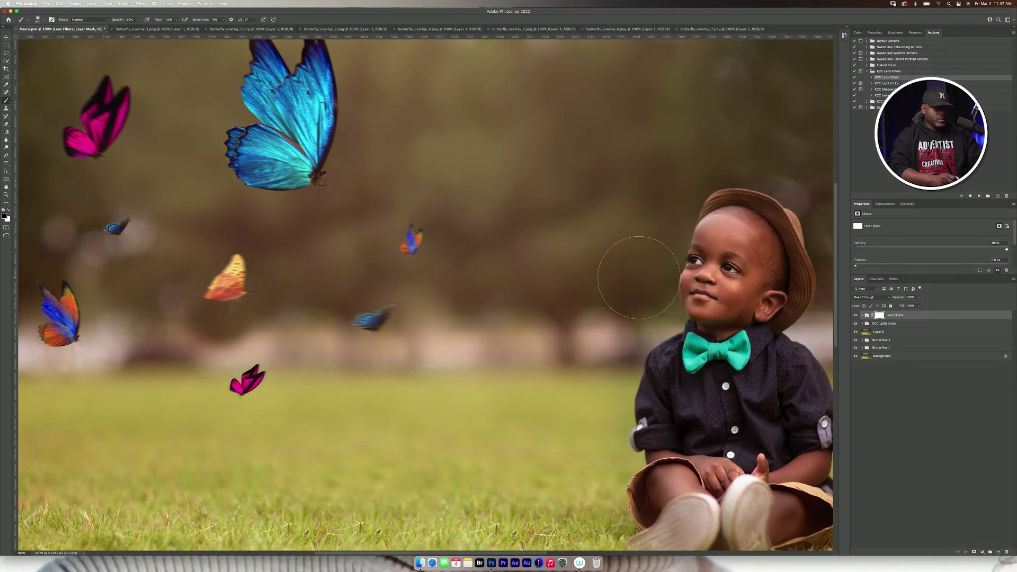
key("space")
left_click_drag(677, 269, 591, 209)
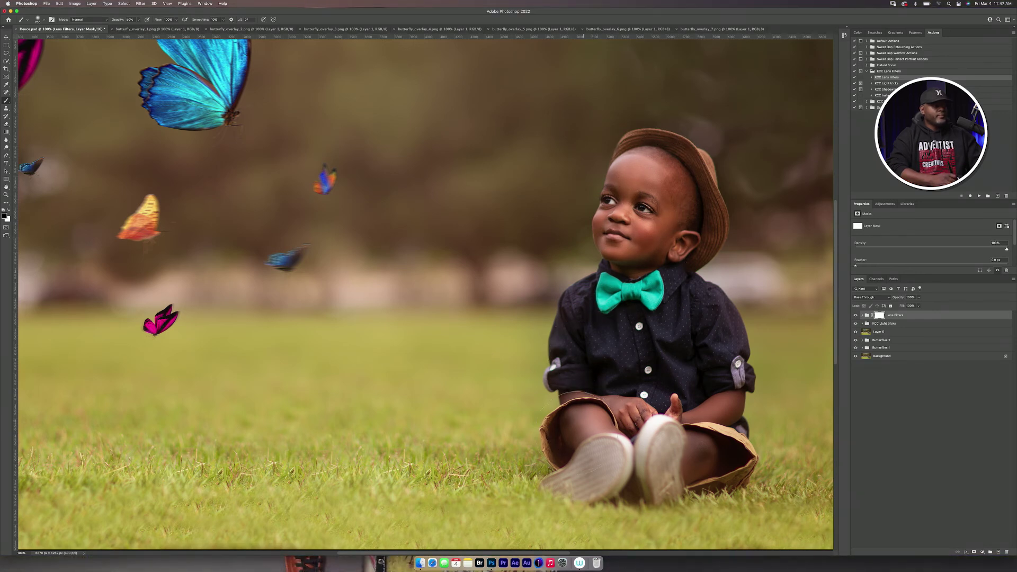
mouse_move(582, 431)
left_mouse_down()
mouse_move(600, 458)
mouse_move(650, 464)
mouse_move(620, 451)
left_mouse_up()
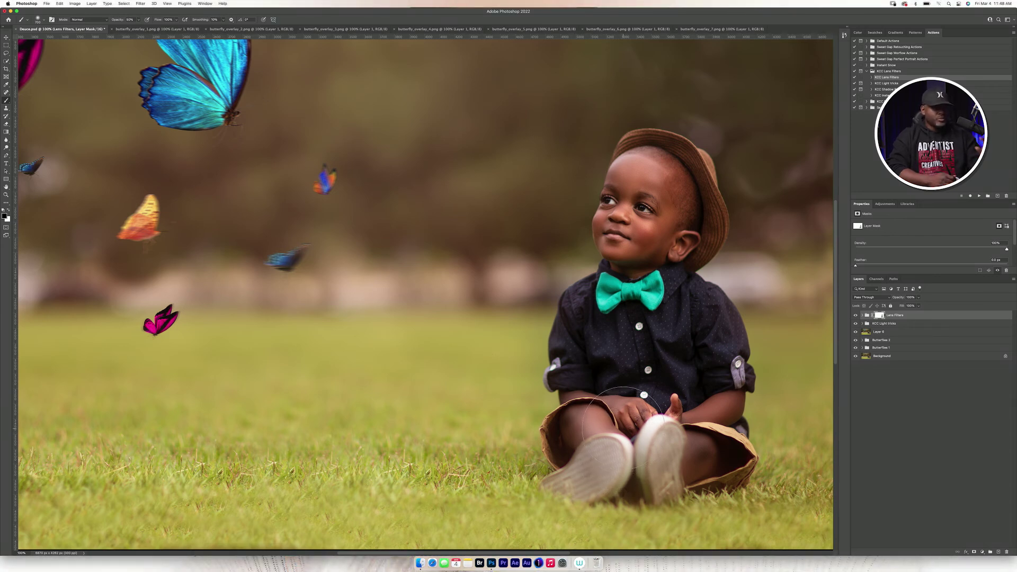
Compare the whole image with the Lens Filters group hidden and shown.
key("super+minus")
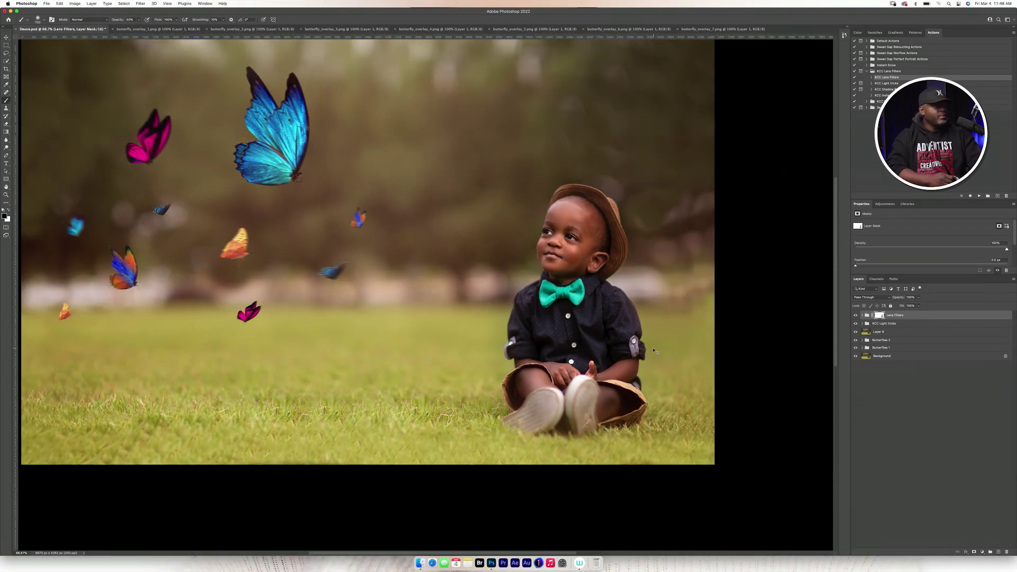
left_click(854, 316)
left_click(856, 316)
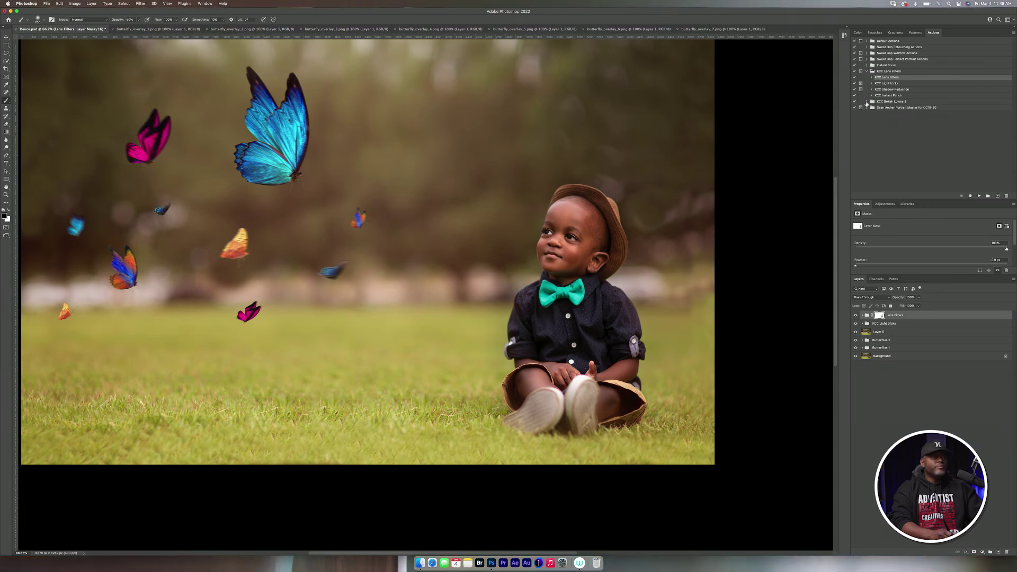
Try to run the KCC Bokeh 1.0 action on the masked Lens Filters group, stop it and undo its changes.
left_click(867, 102)
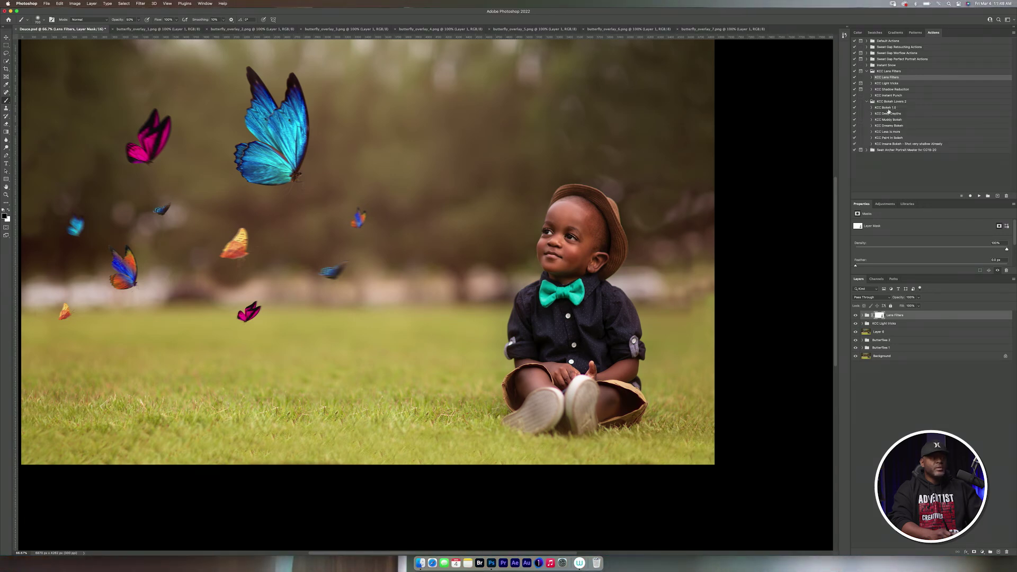
left_click(889, 108)
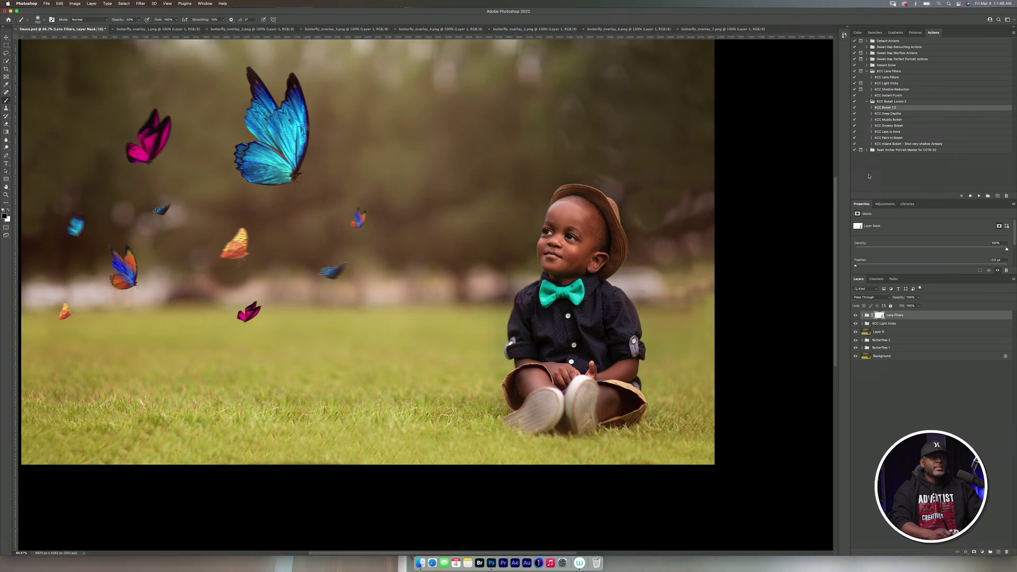
left_click(979, 195)
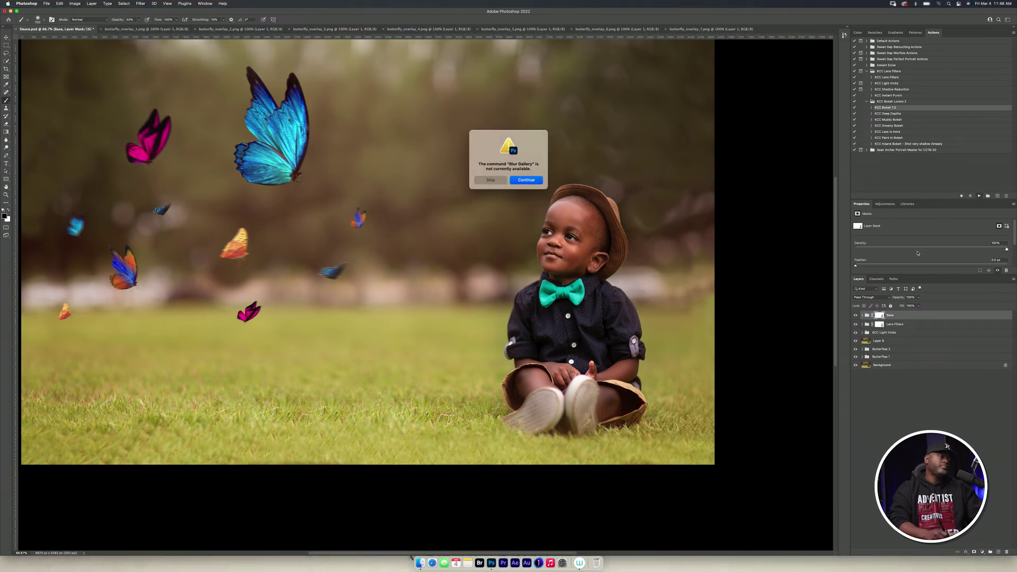
left_click(491, 181)
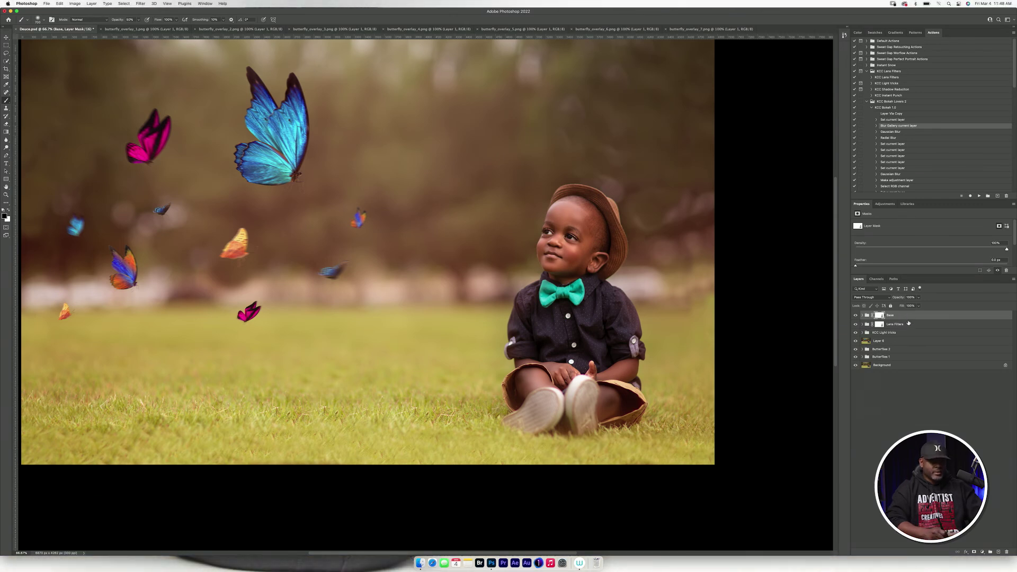
key("super+z")
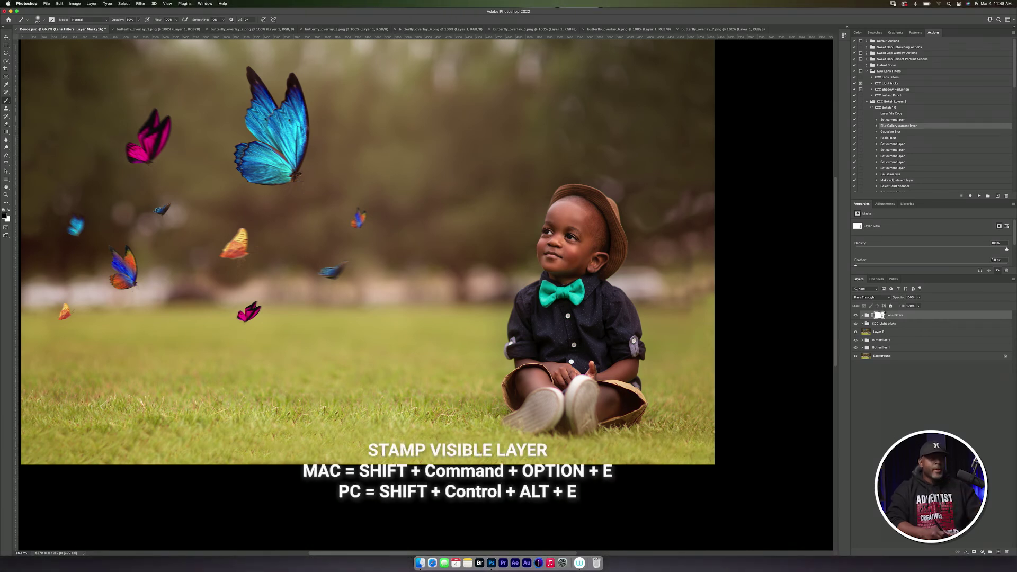
Stamp all visible layers into a new layer, run the KCC Bokeh 1.0 action on it and collapse the resulting group.
key("super+shift+alt+e")
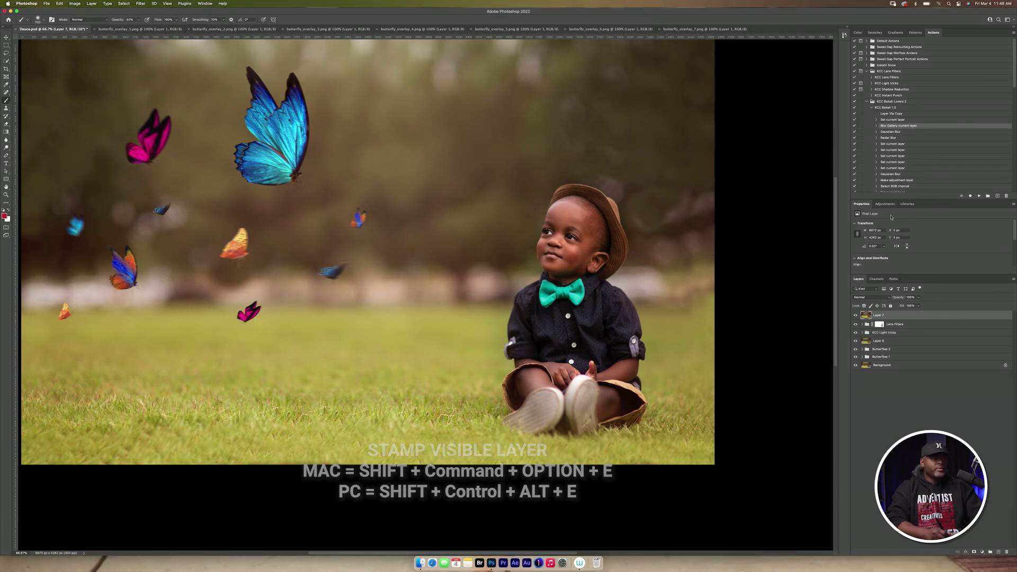
left_click(885, 108)
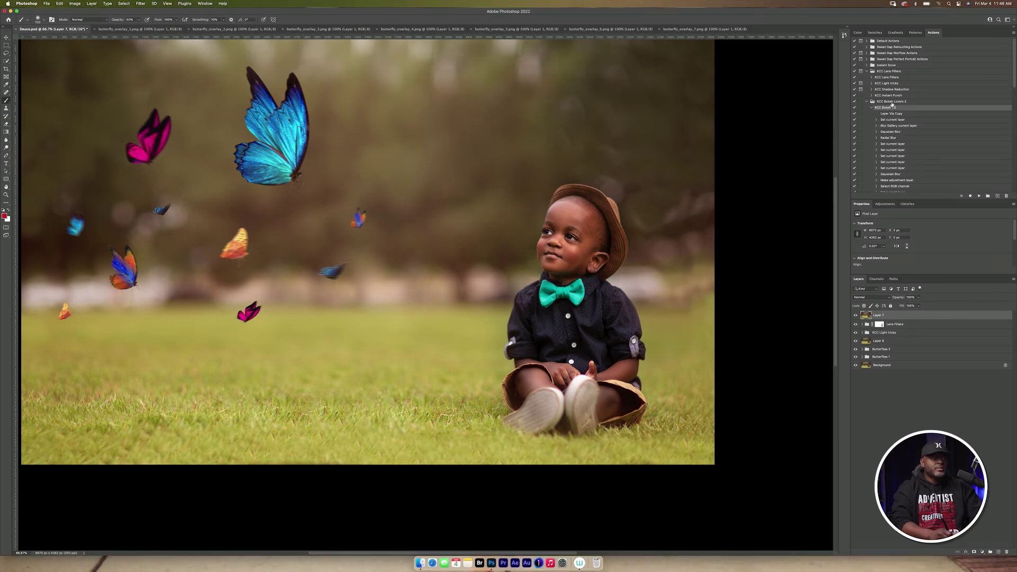
left_click(979, 196)
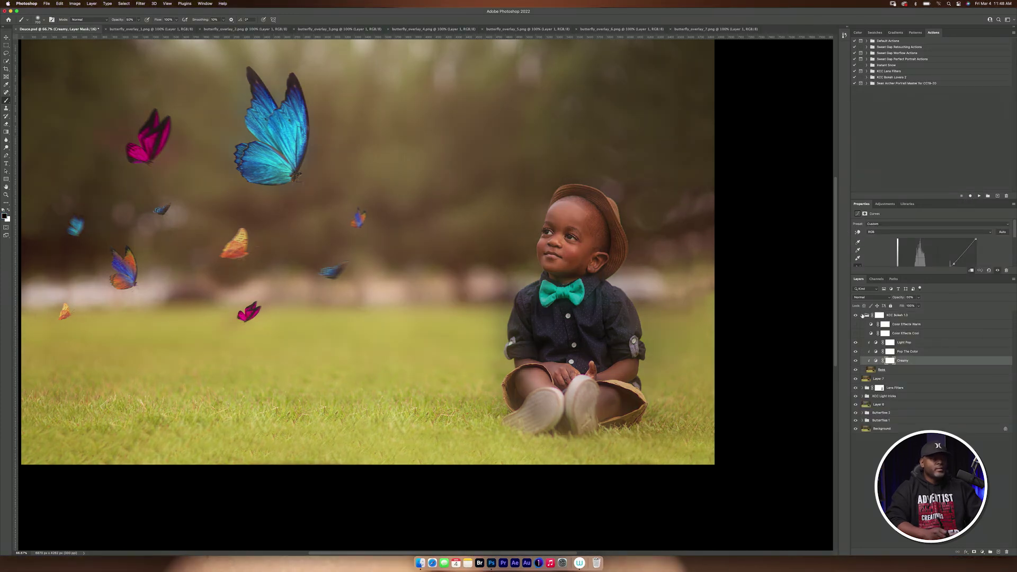
left_click(862, 315)
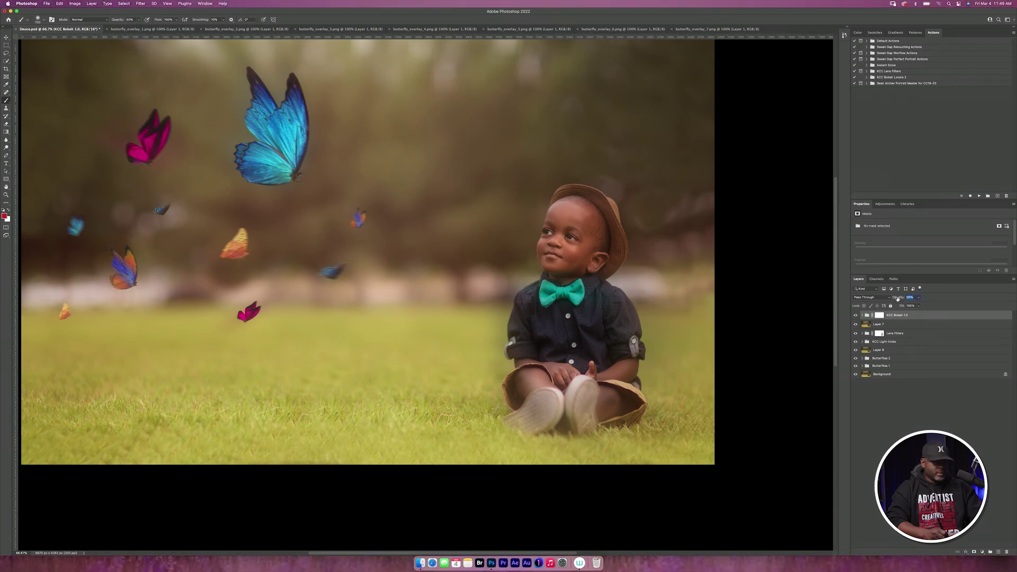
Set the KCC Bokeh 1.0 group's opacity to about 28%, comparing the image with the group hidden and shown.
left_click_drag(891, 299, 888, 300)
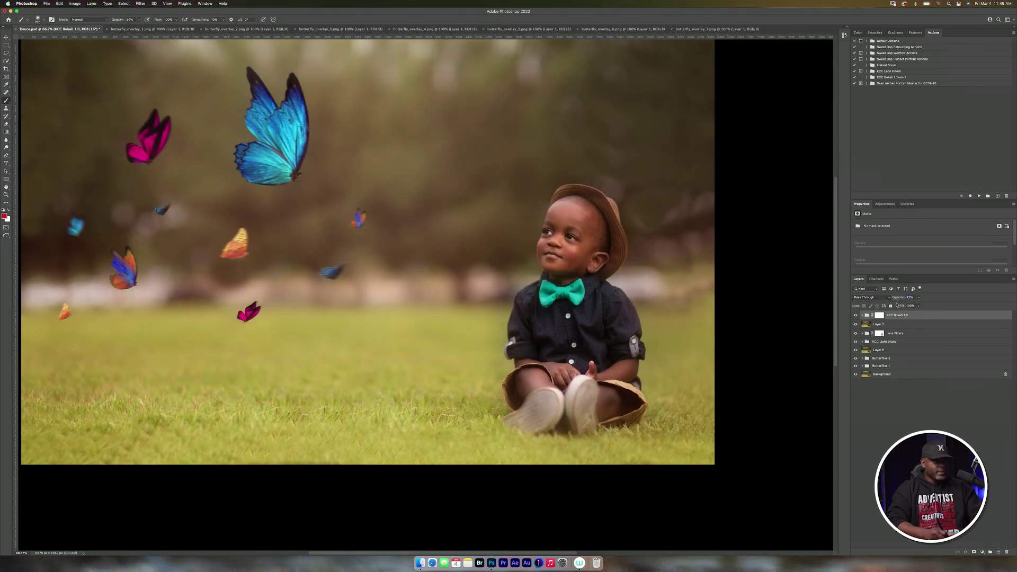
left_click_drag(899, 298, 896, 298)
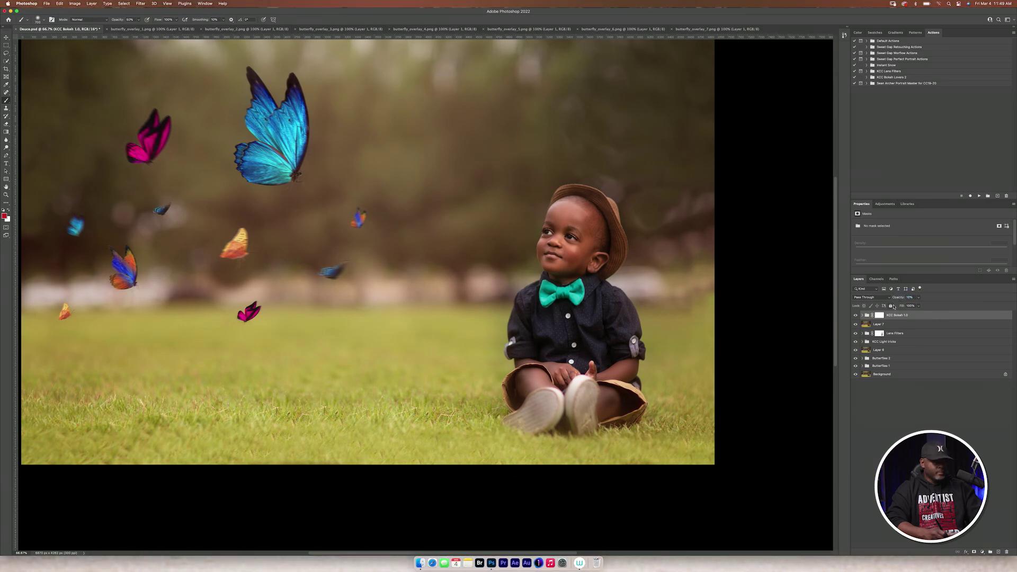
key("super+minus")
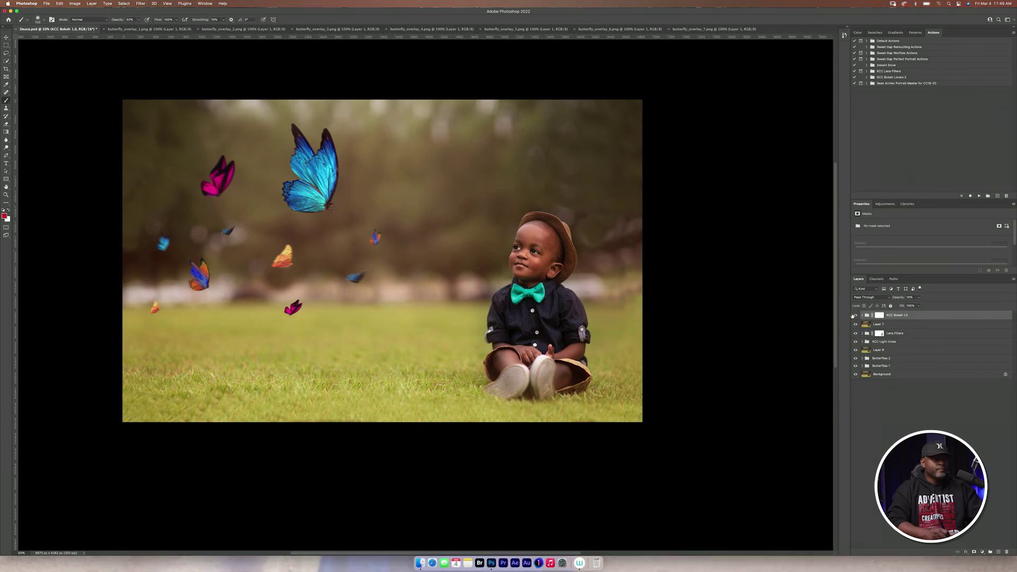
left_click(857, 315)
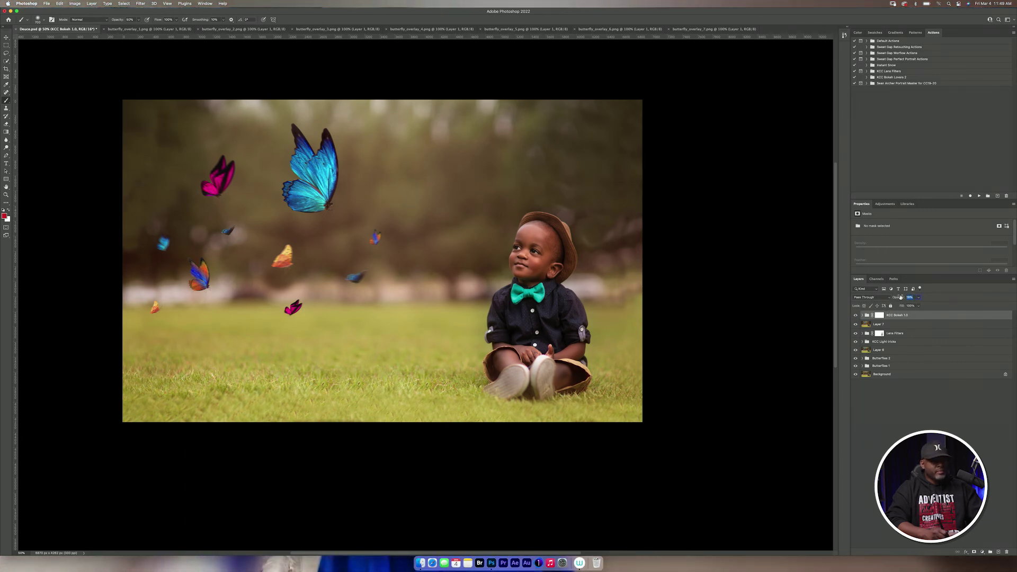
left_click_drag(902, 297, 904, 298)
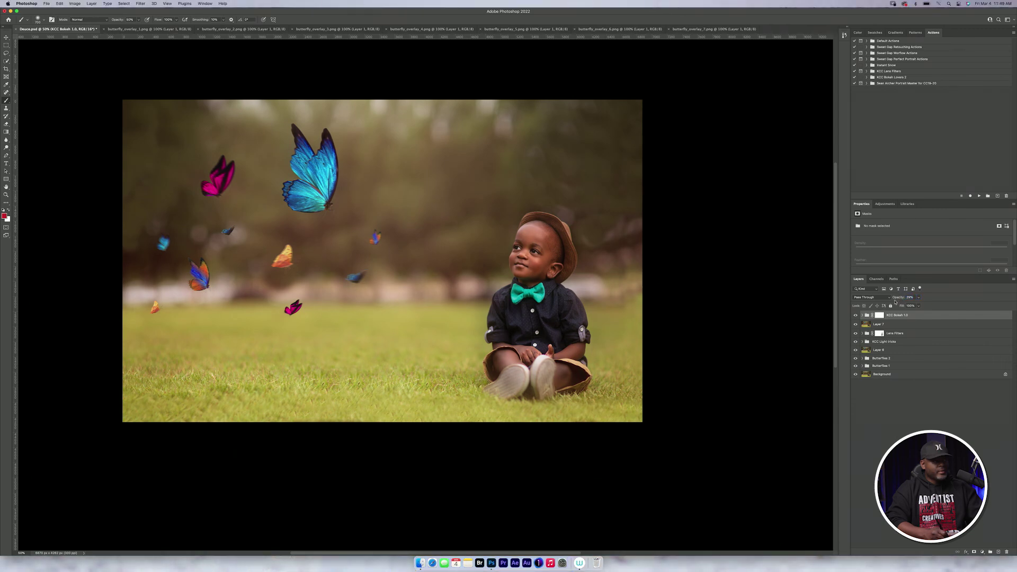
Select the KCC Bokeh 1.0 group's layer mask and set the brush opacity to 100% for painting over the boy.
key("super+0")
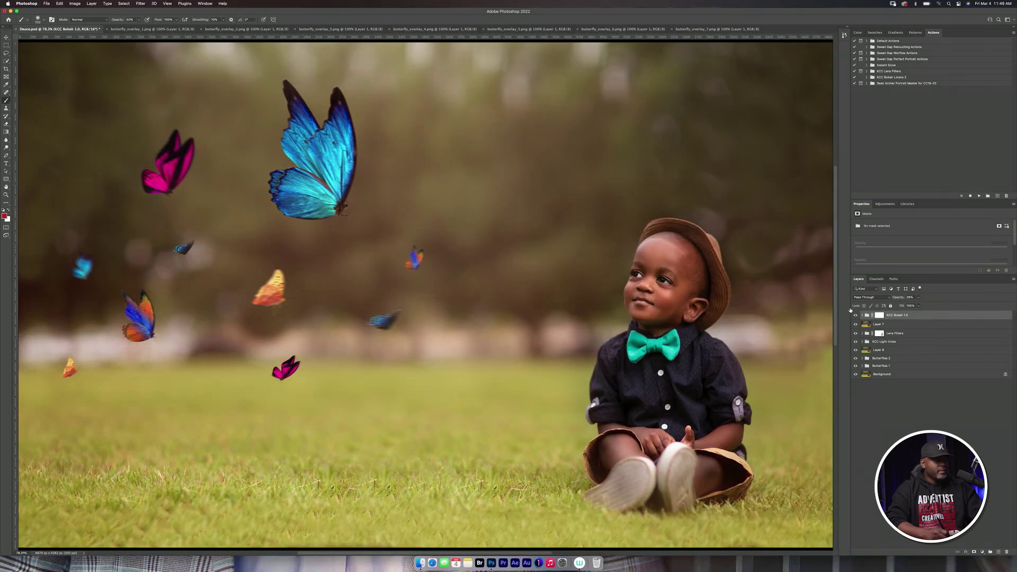
left_click(880, 315)
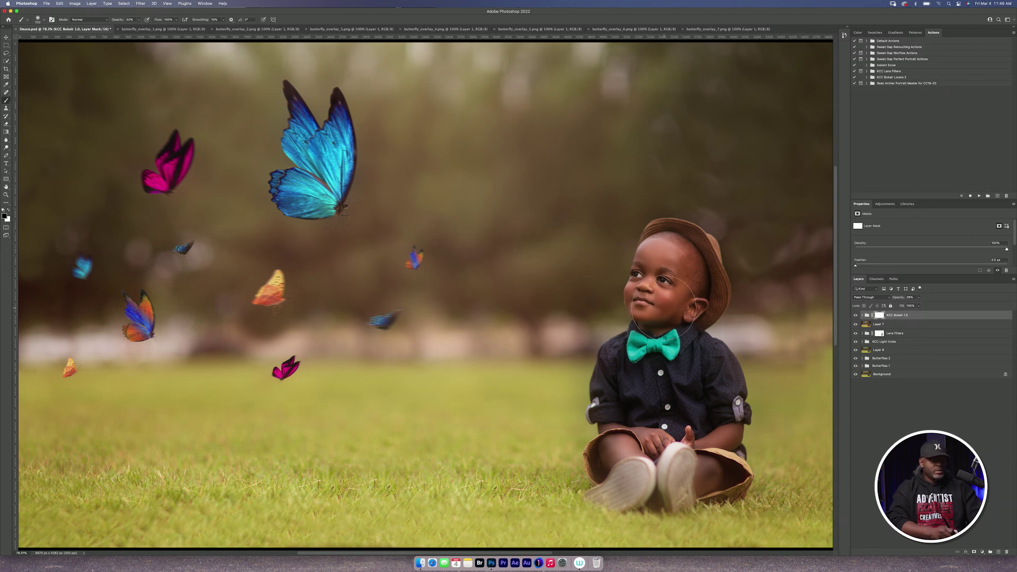
key("0")
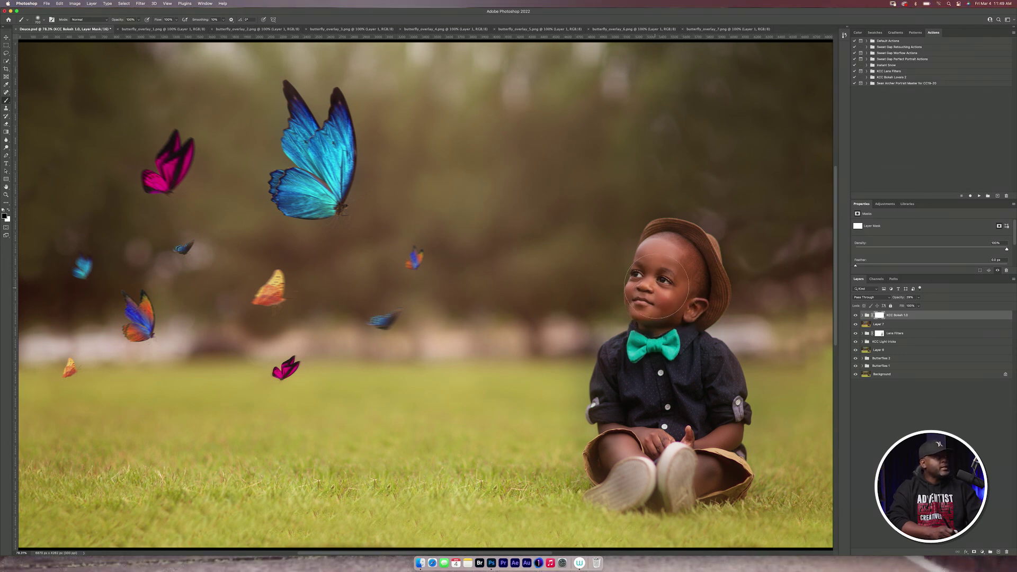